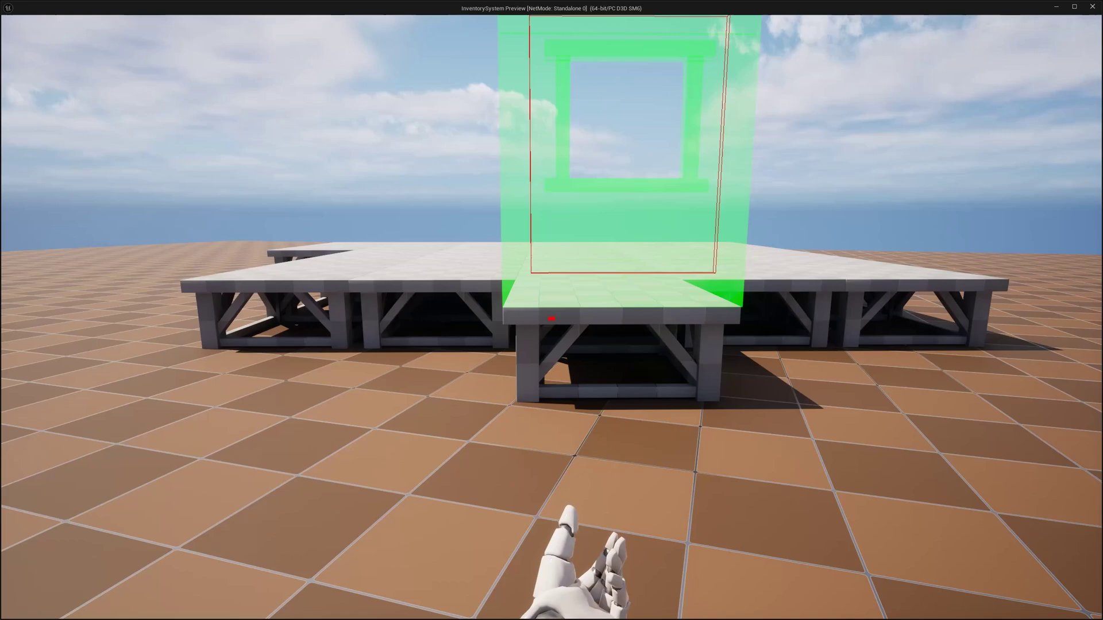
- Place window walls on the sides of the foundation tile that projects from the main platform
scroll(551, 310, up, 1)
key(d)
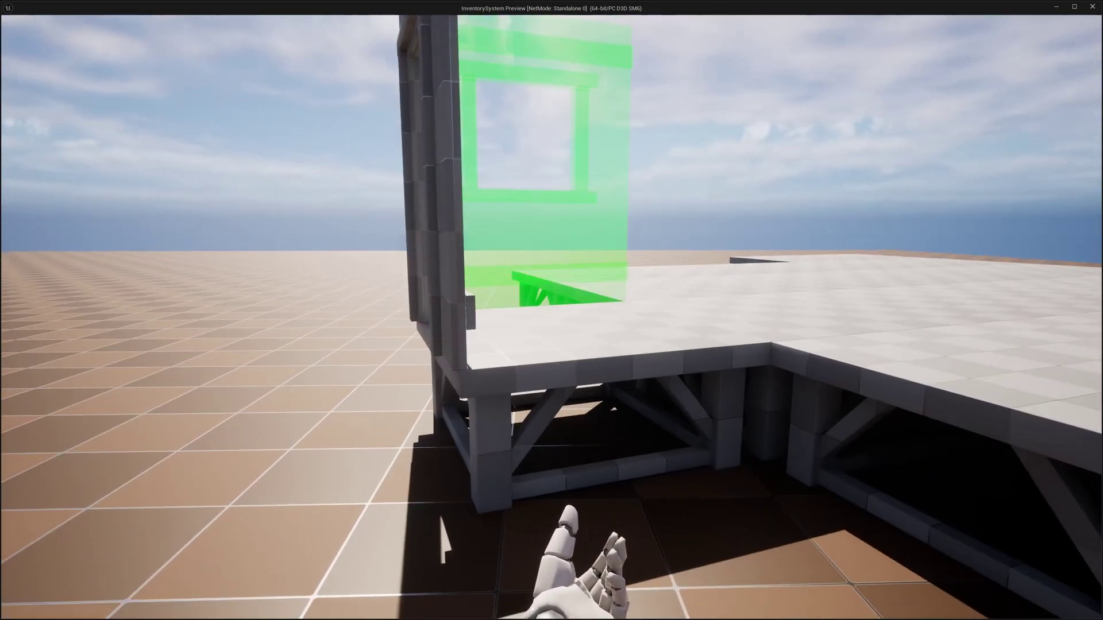
click(551, 310)
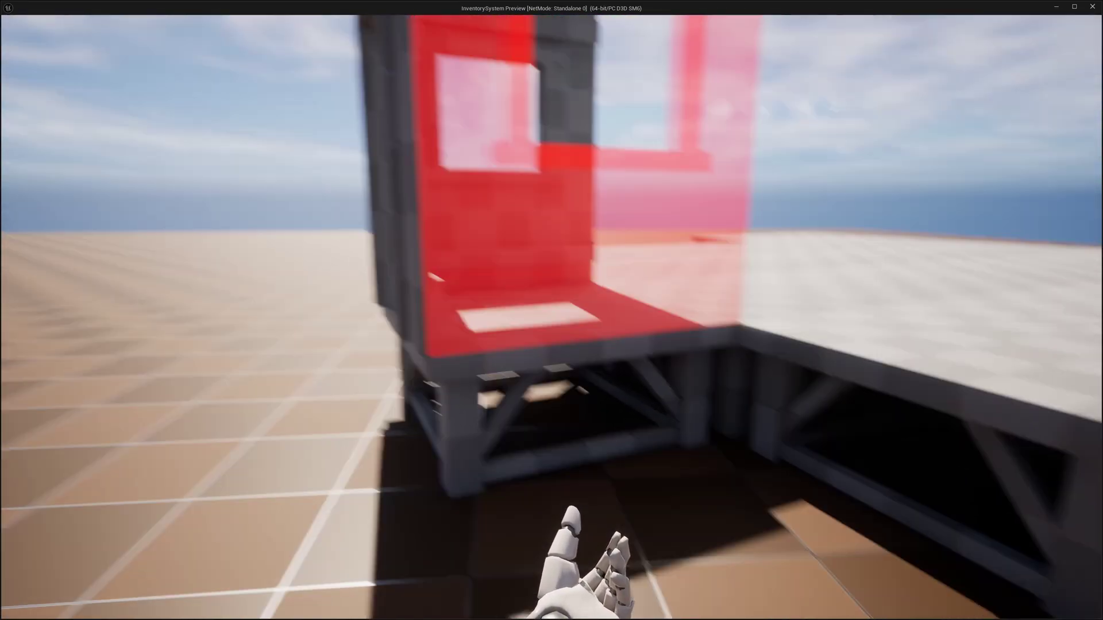
click(551, 310)
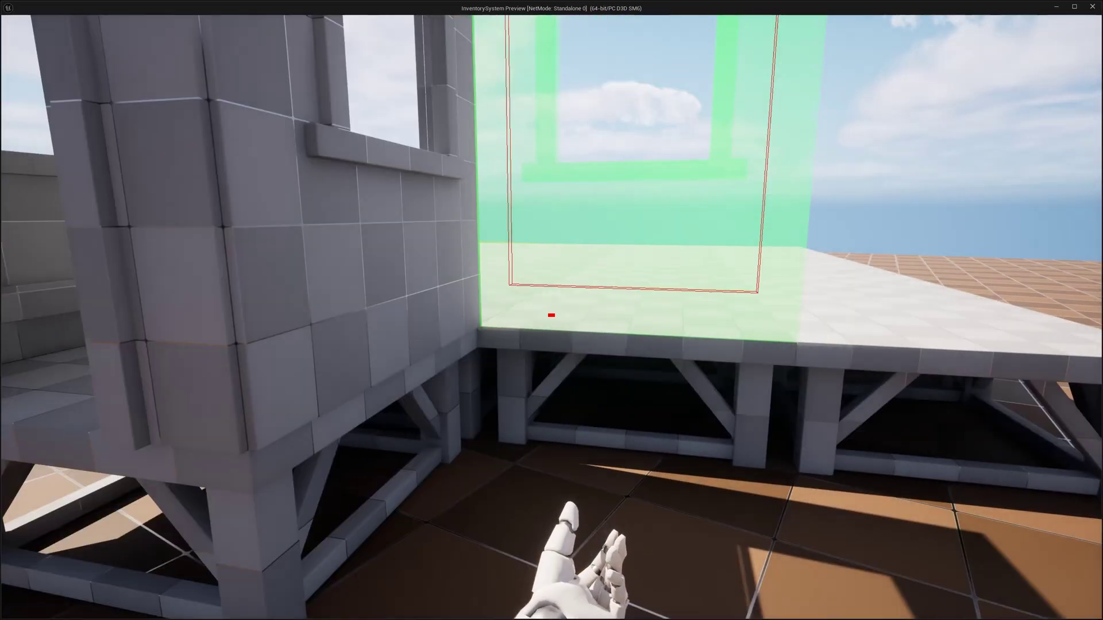
- Place window walls on the platform on both sides of the entrance, then stack another window wall above each
click(552, 310)
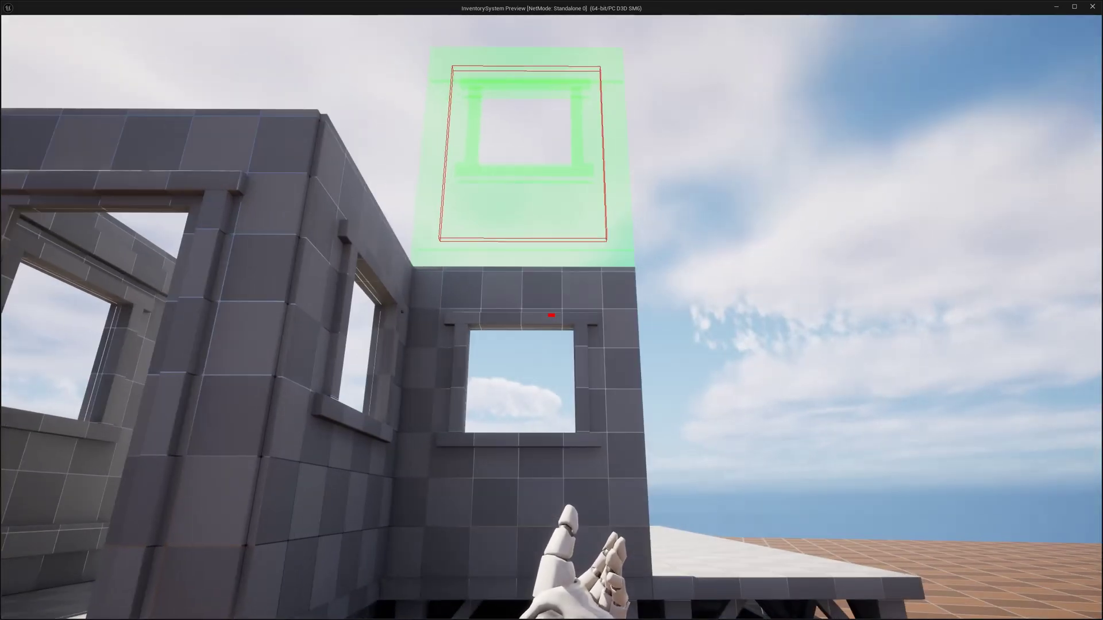
click(551, 317)
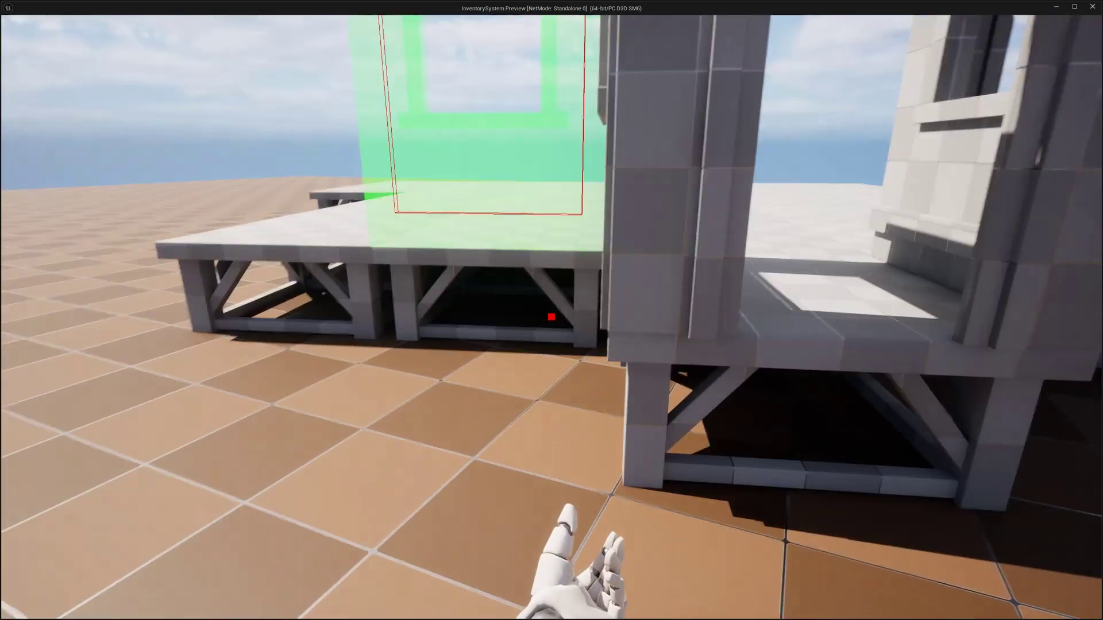
click(551, 317)
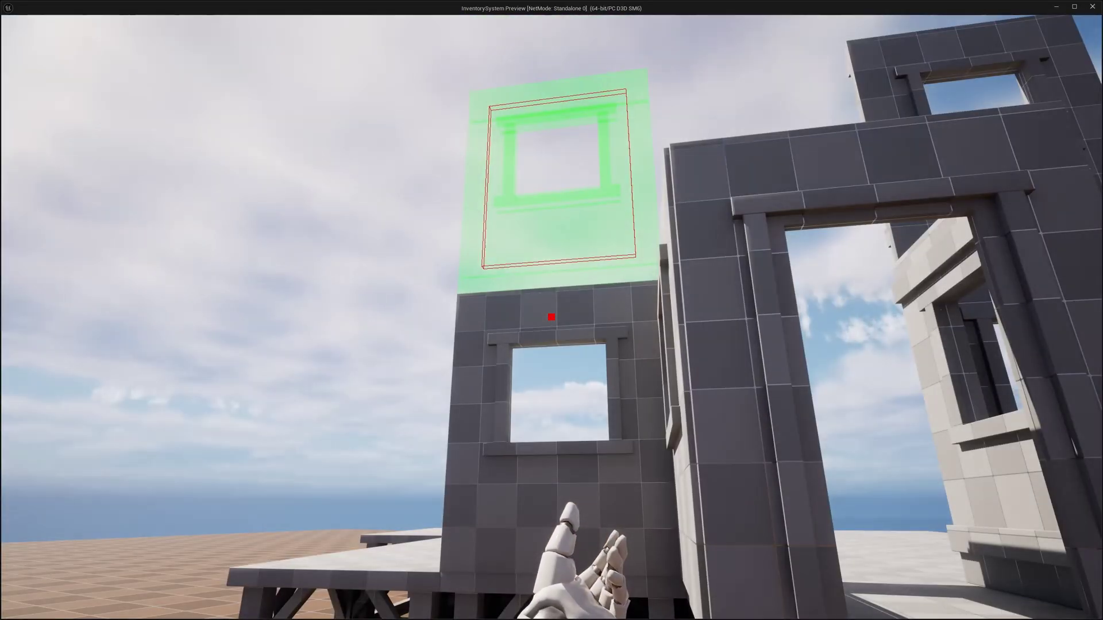
click(552, 317)
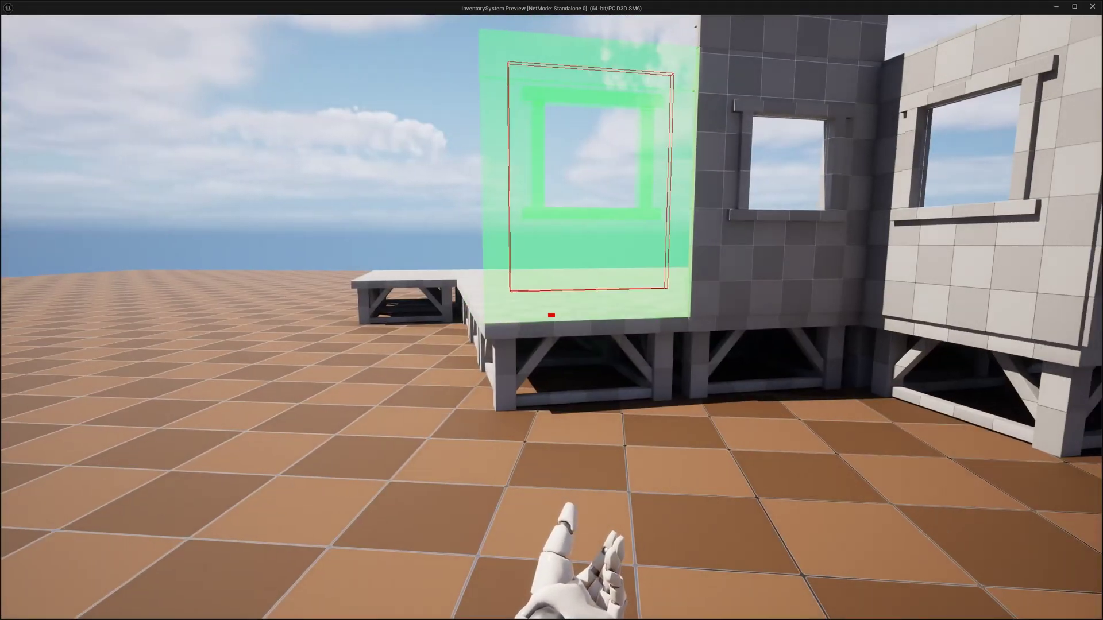
- Choose the stair ramp and place it against the entrance foundation in front of the doorway
scroll(552, 316, down, 4)
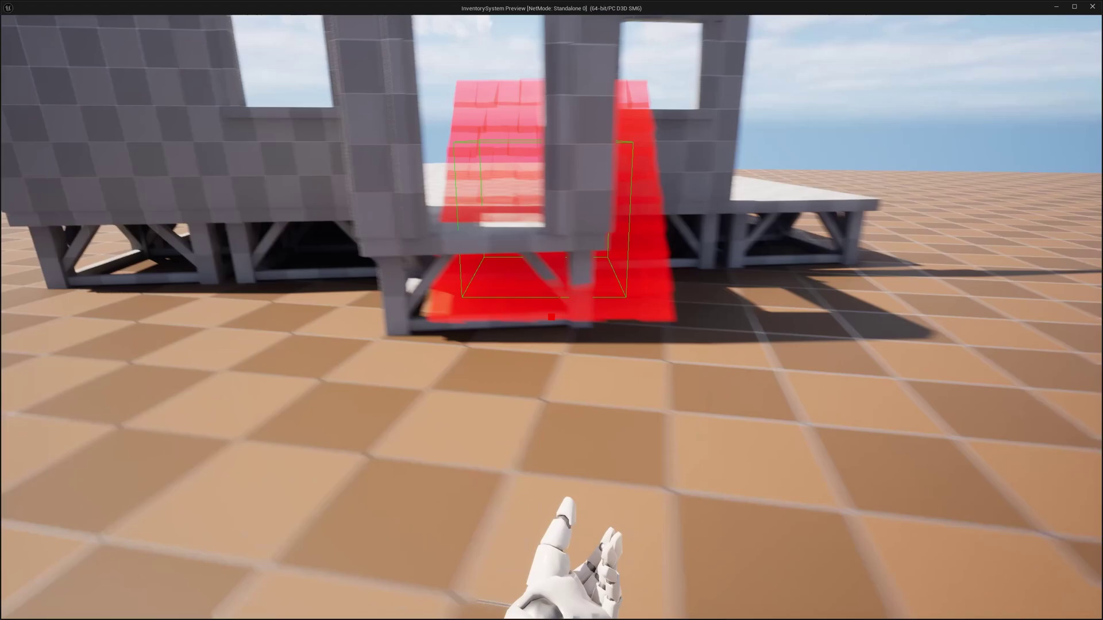
key(w)
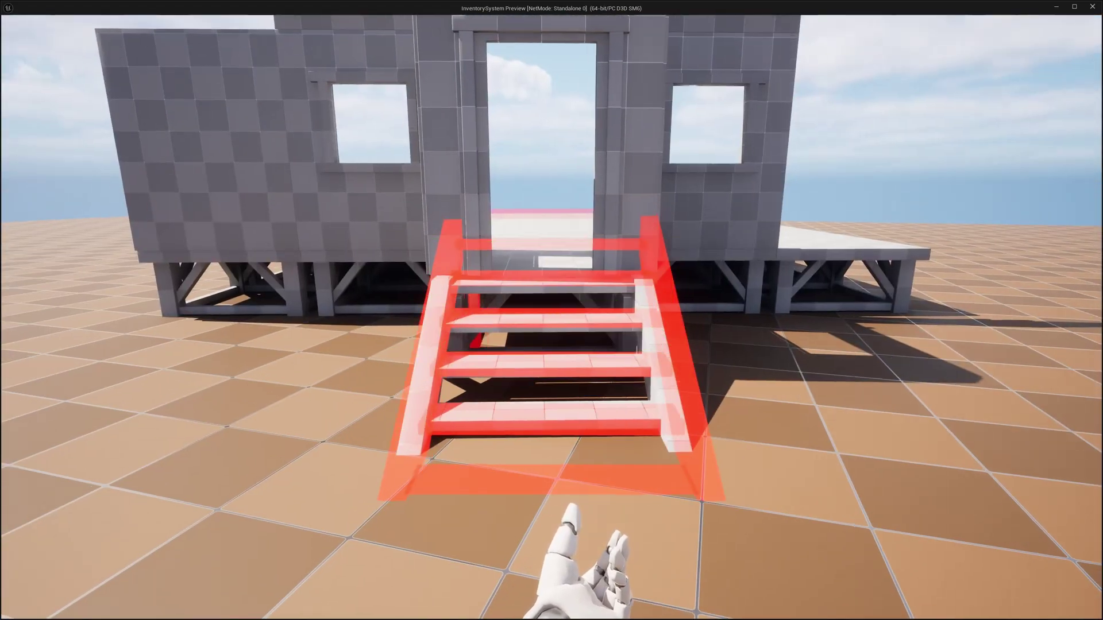
scroll(551, 310, down, 1)
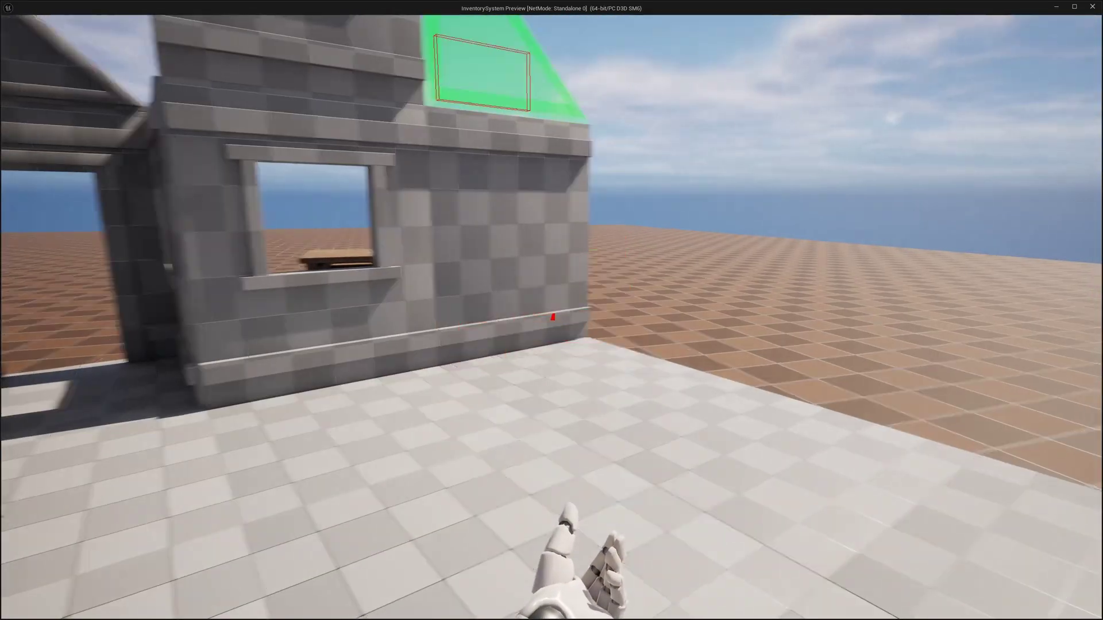
- Choose the solid wall and place solid walls along the outer edges of the platform
key(w)
key(a)
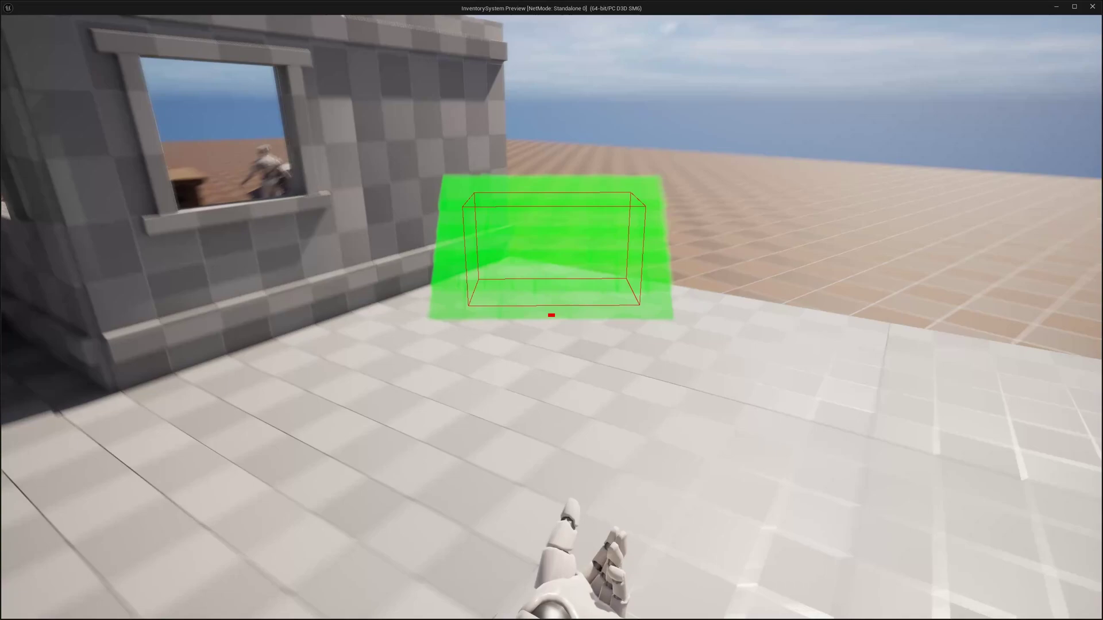
scroll(552, 316, up, 2)
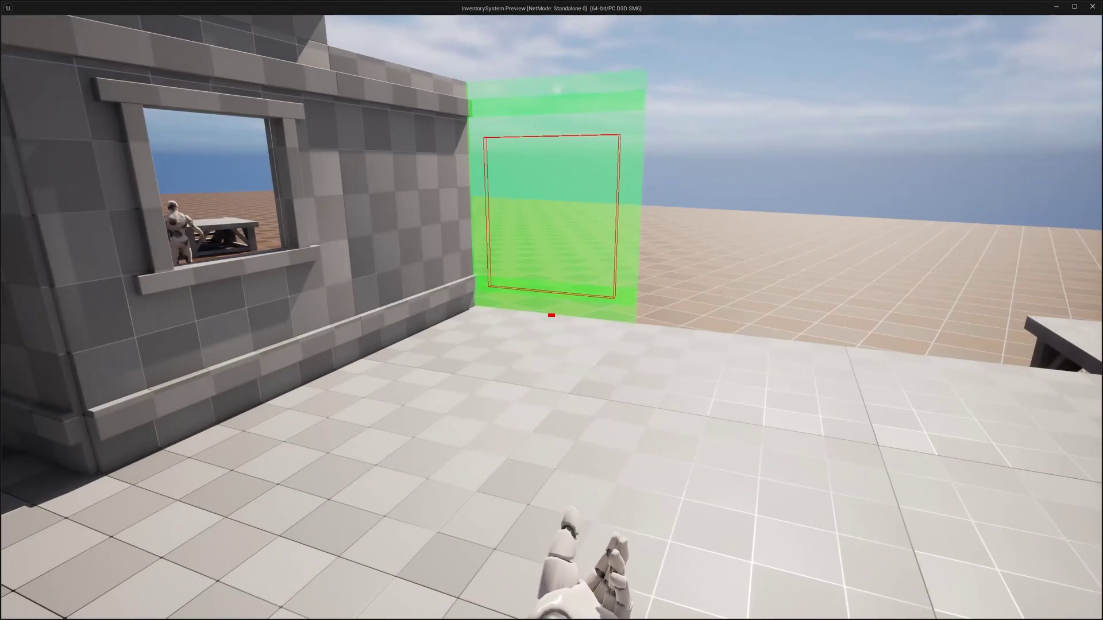
click(551, 315)
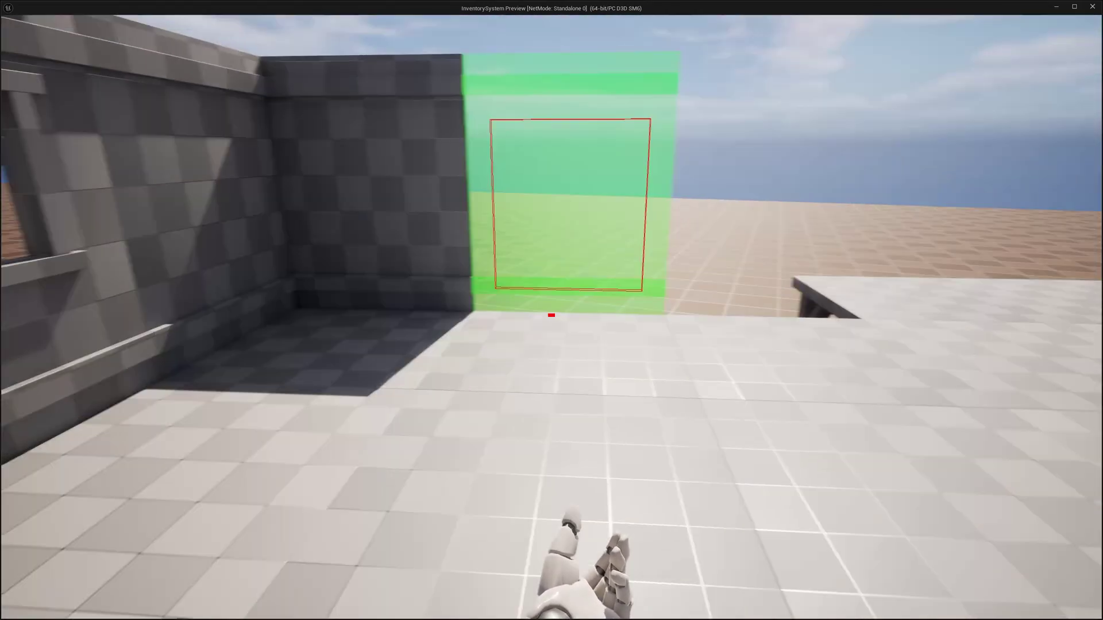
click(552, 316)
key(d)
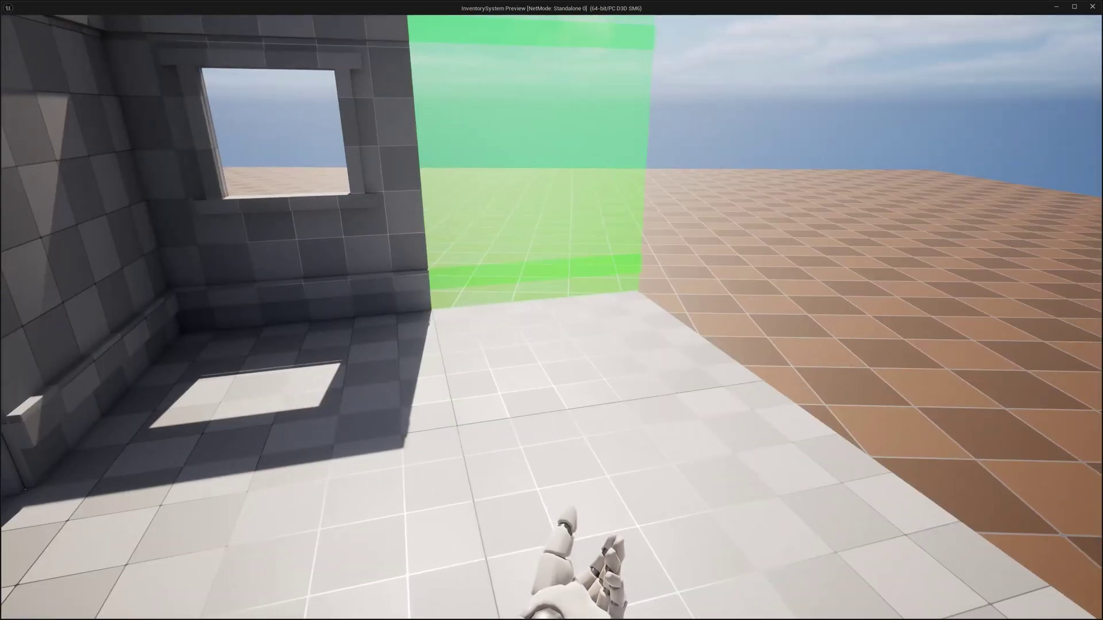
click(550, 308)
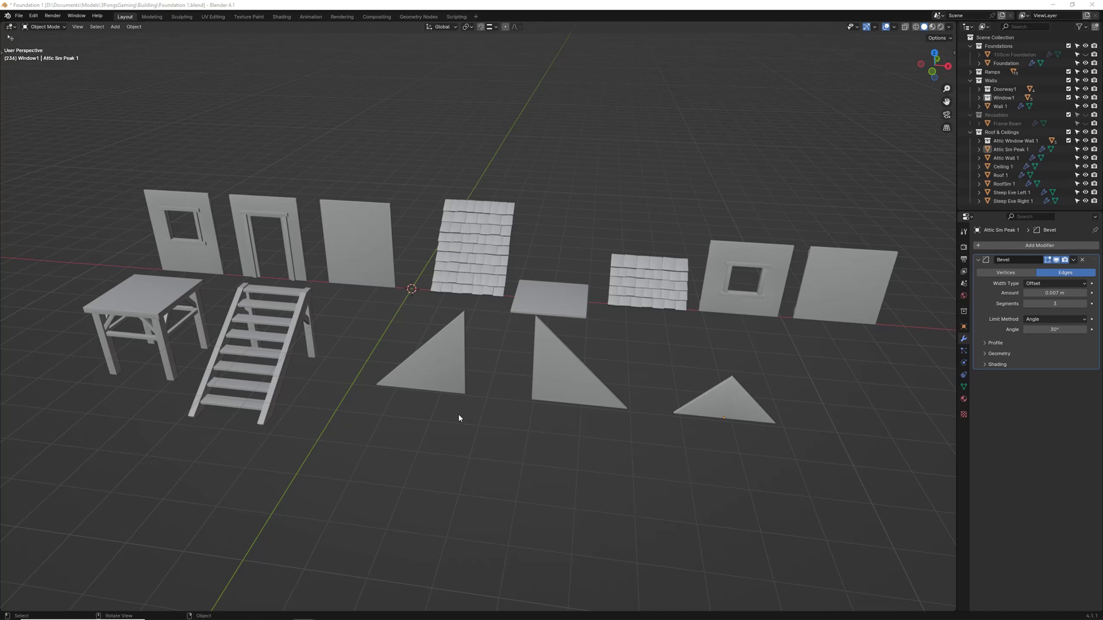
- Switch to Blender and examine the modular foundation, ramp, wall, roof and attic pieces from several sides
middle_drag(442, 410, 493, 405)
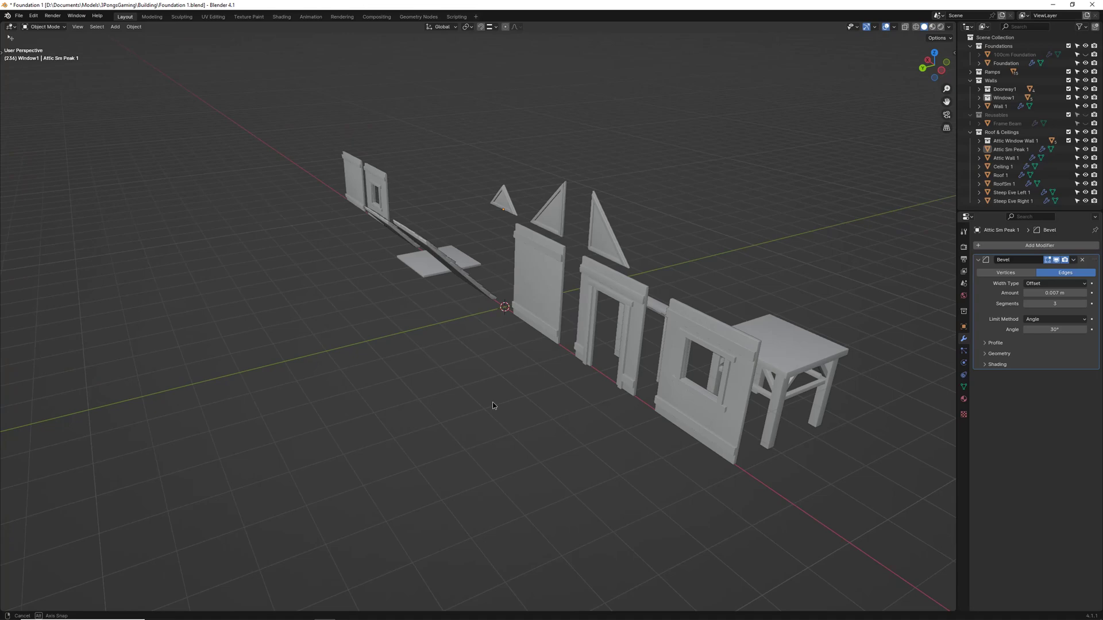
middle_drag(479, 348, 633, 385)
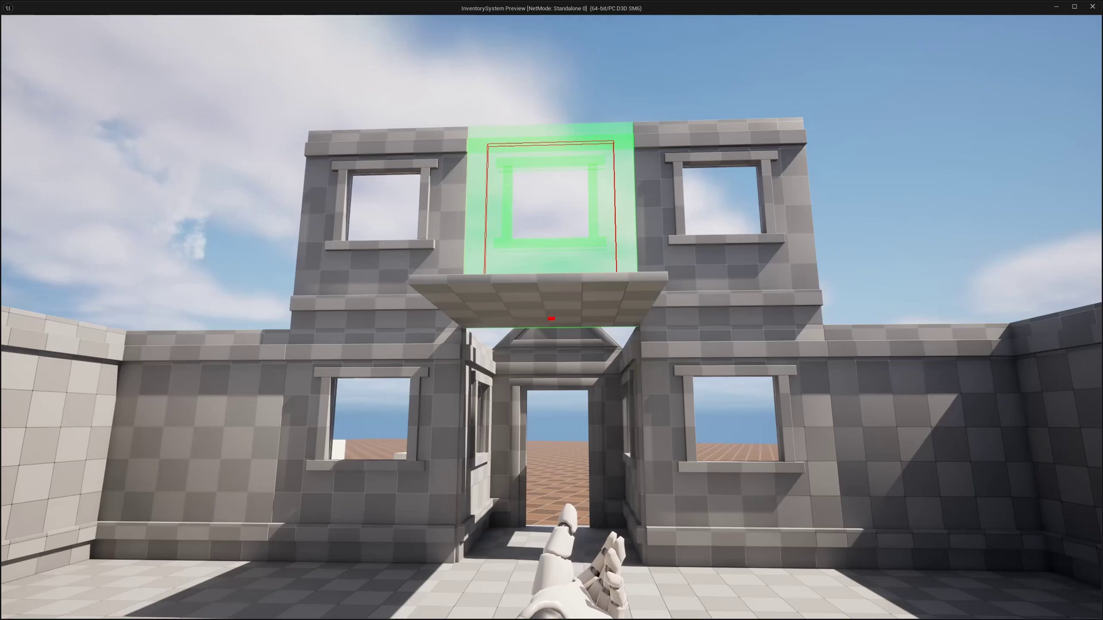
- Fill the upper-storey gap above the entrance passage with a solid wall and remove the overhanging ceiling piece
click(551, 318)
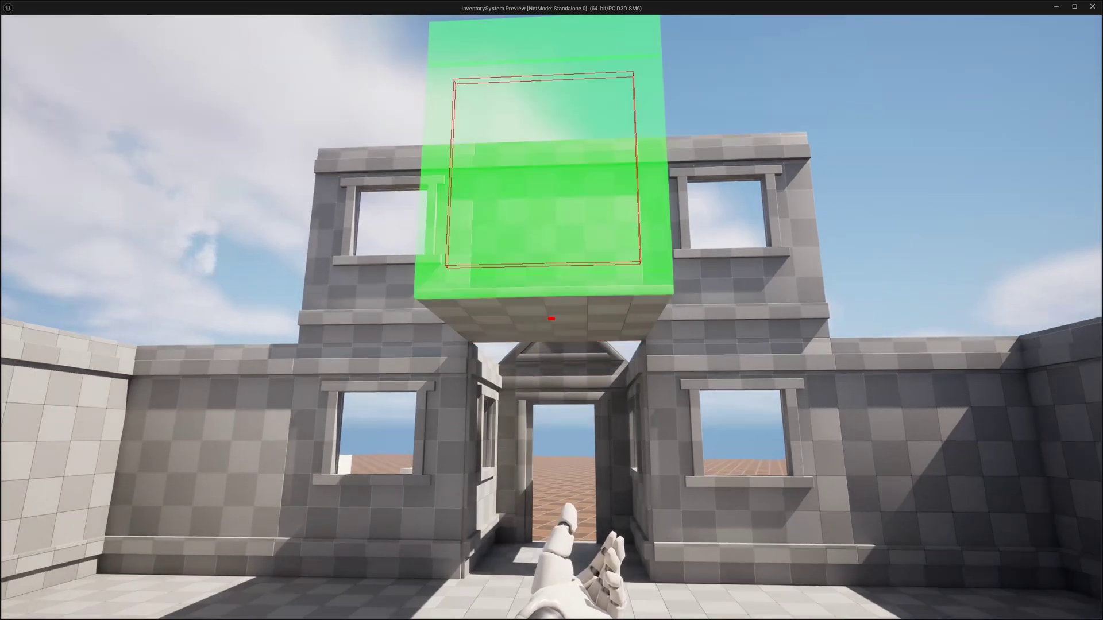
right_click(552, 318)
key(w)
key(w)
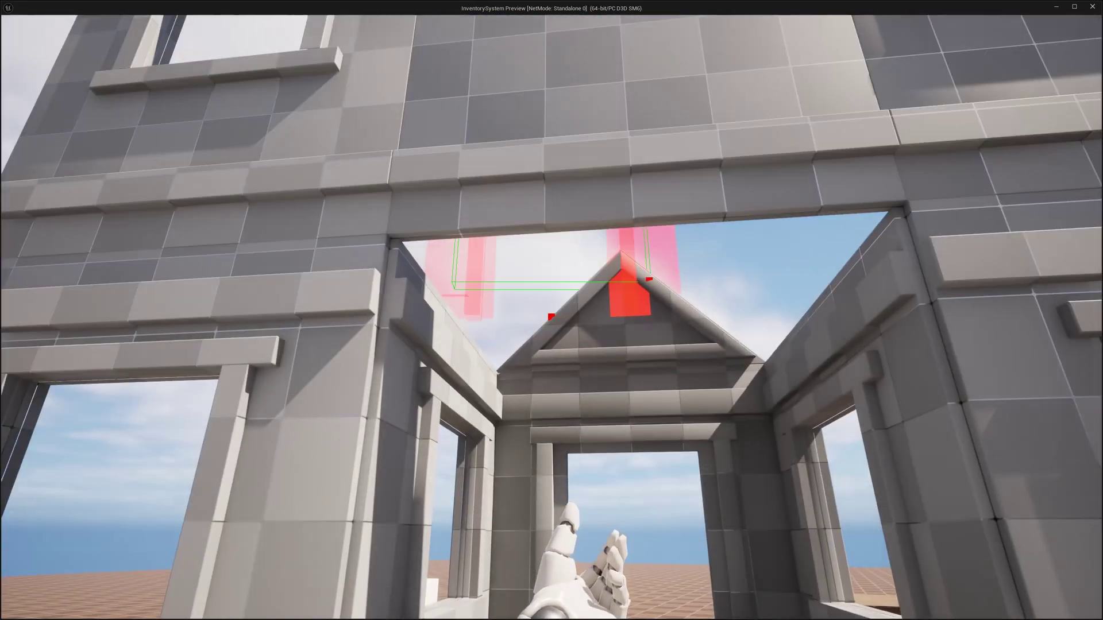
- Choose the small roof piece and place one on each side of the entrance passage beneath its gable
scroll(551, 317, up, 3)
scroll(551, 317, up, 3)
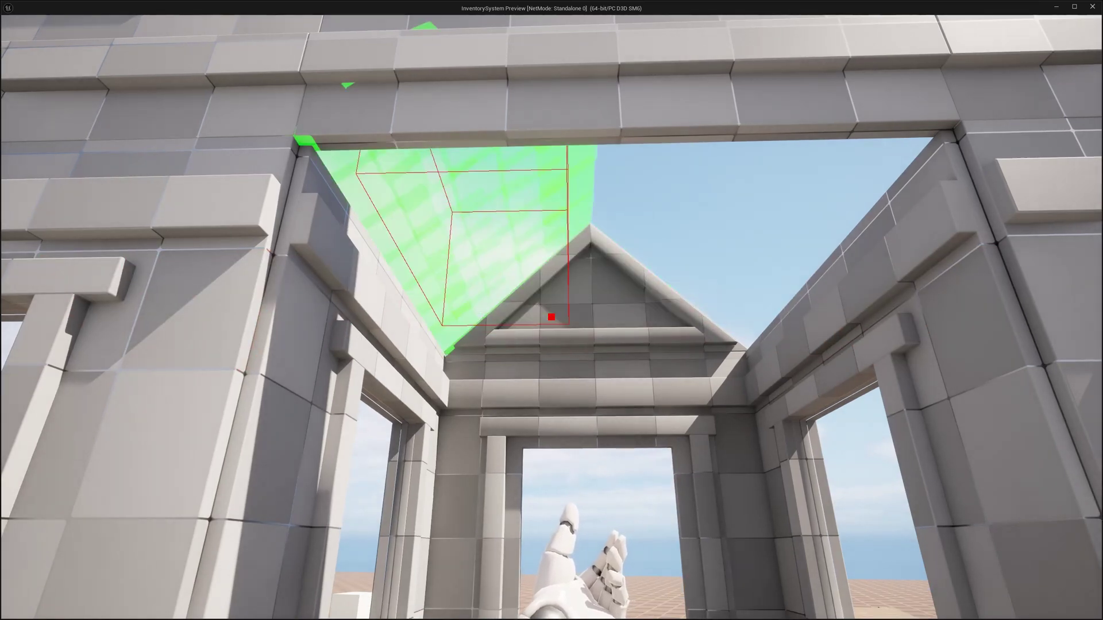
click(551, 317)
click(551, 317)
- Choose the solid wall and add upper-storey solid walls at the front corner and along the adjoining side
key(s)
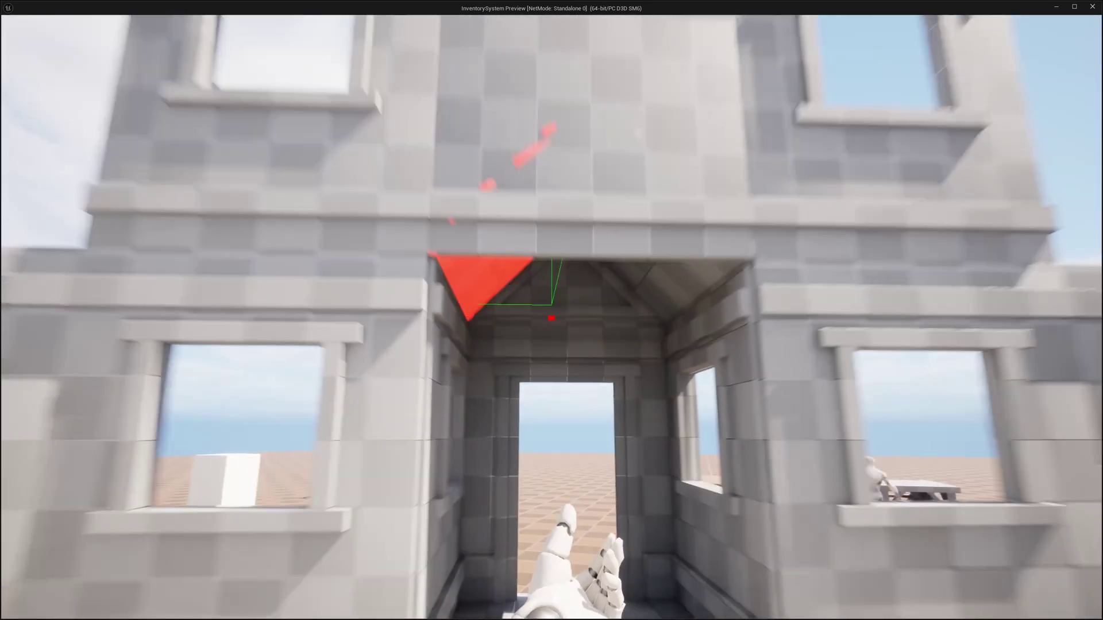
key(s)
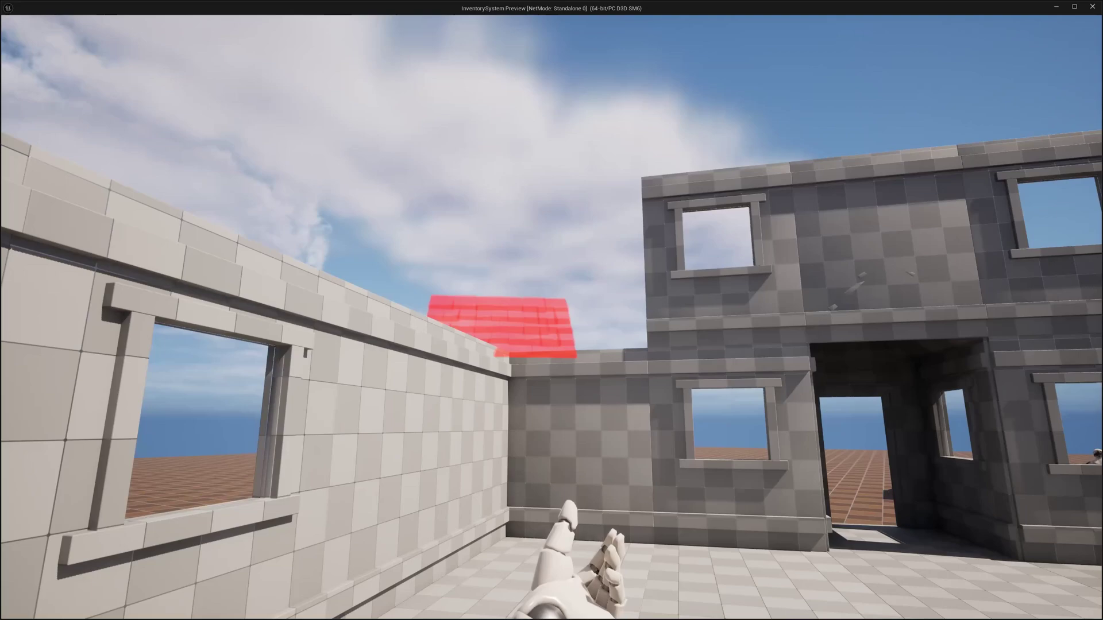
scroll(551, 317, down, 4)
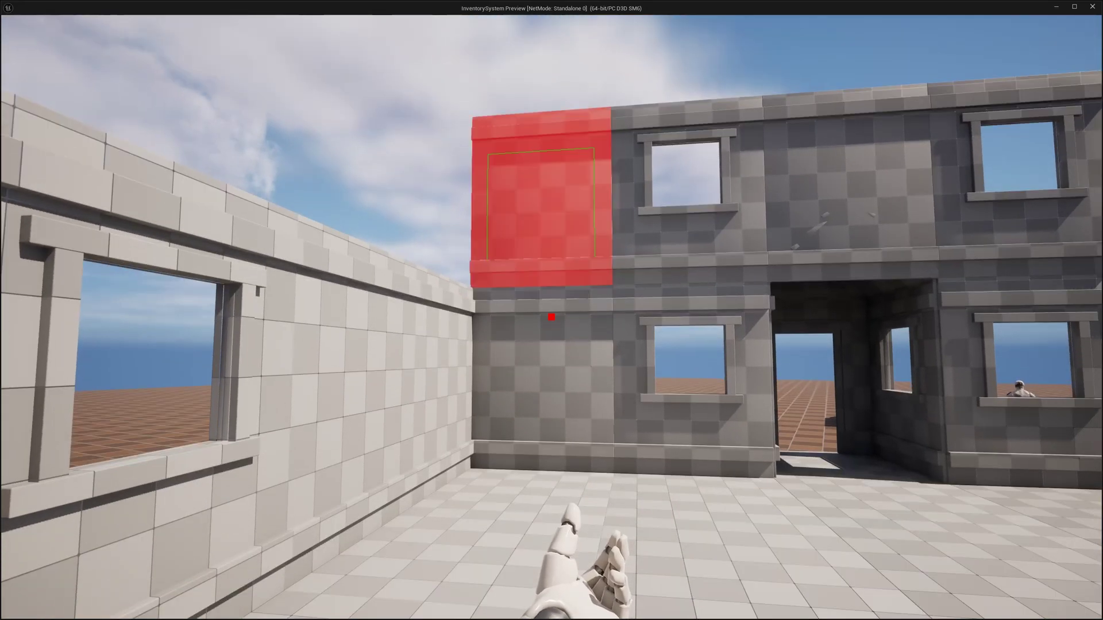
click(551, 317)
click(552, 317)
key(s)
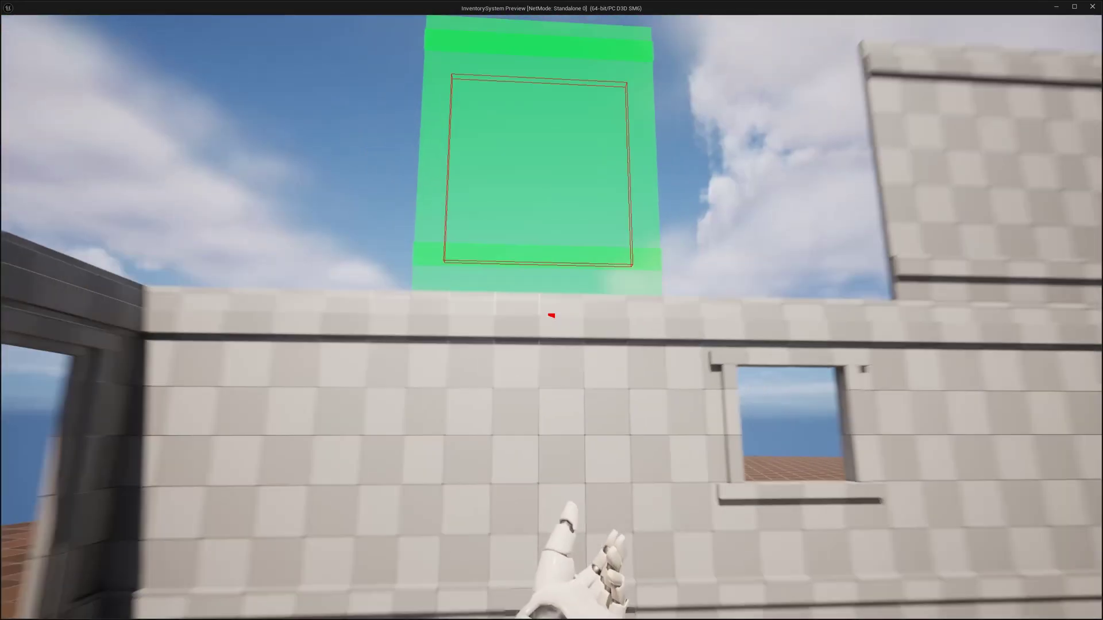
click(551, 317)
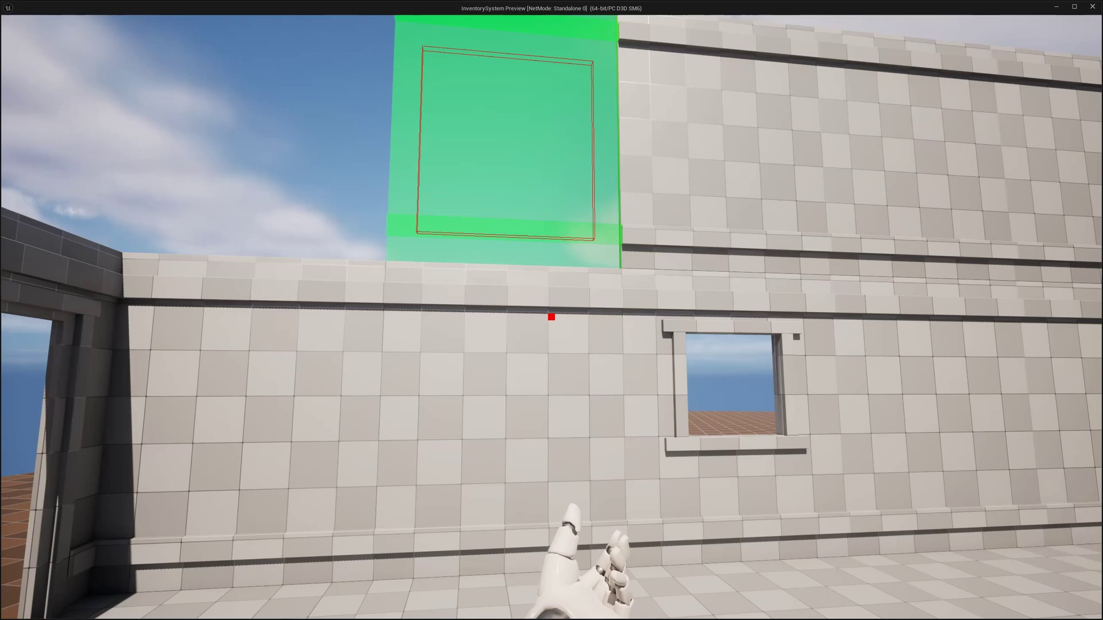
- Choose the window wall and fill the upper-storey openings of the long side wall with it
scroll(551, 317, up, 1)
click(551, 317)
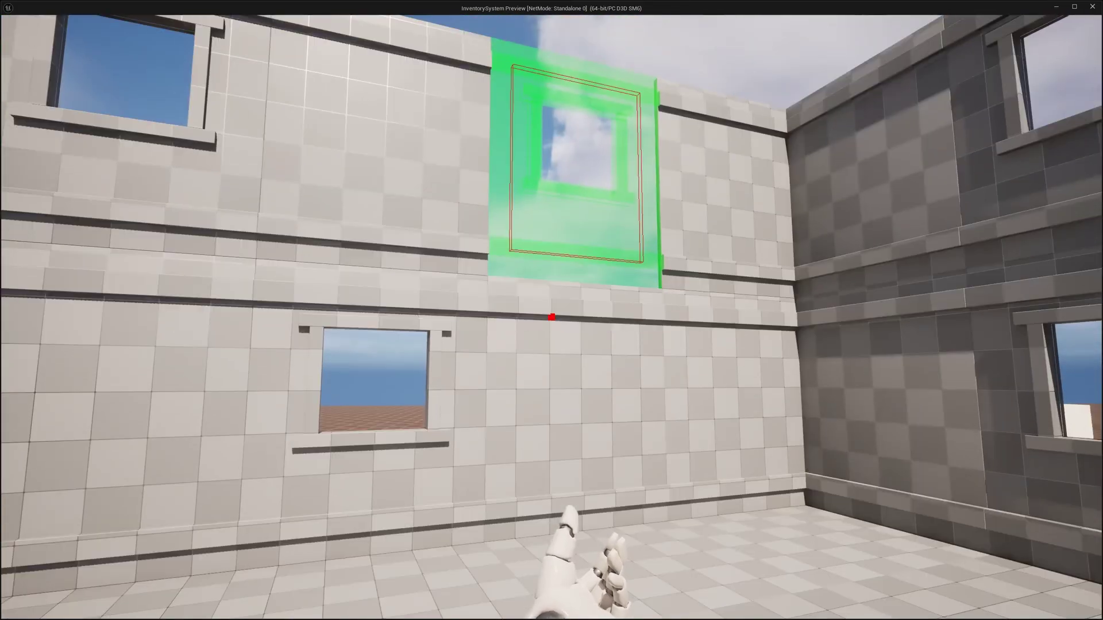
click(551, 317)
- Enclose the remaining sides of the upper storey with solid walls
key(s)
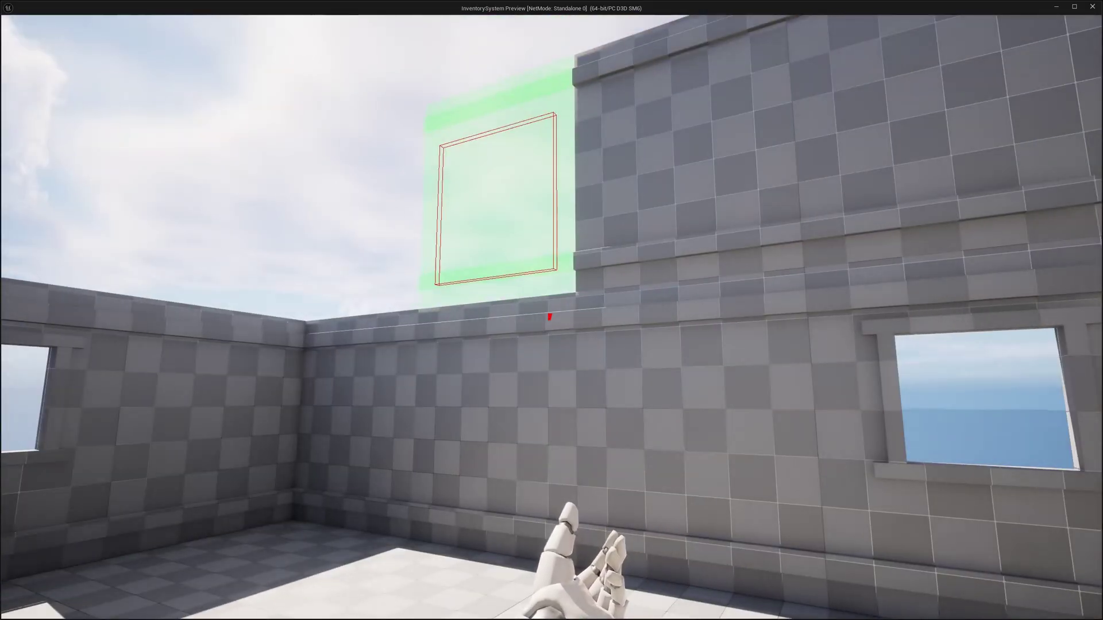
key(d)
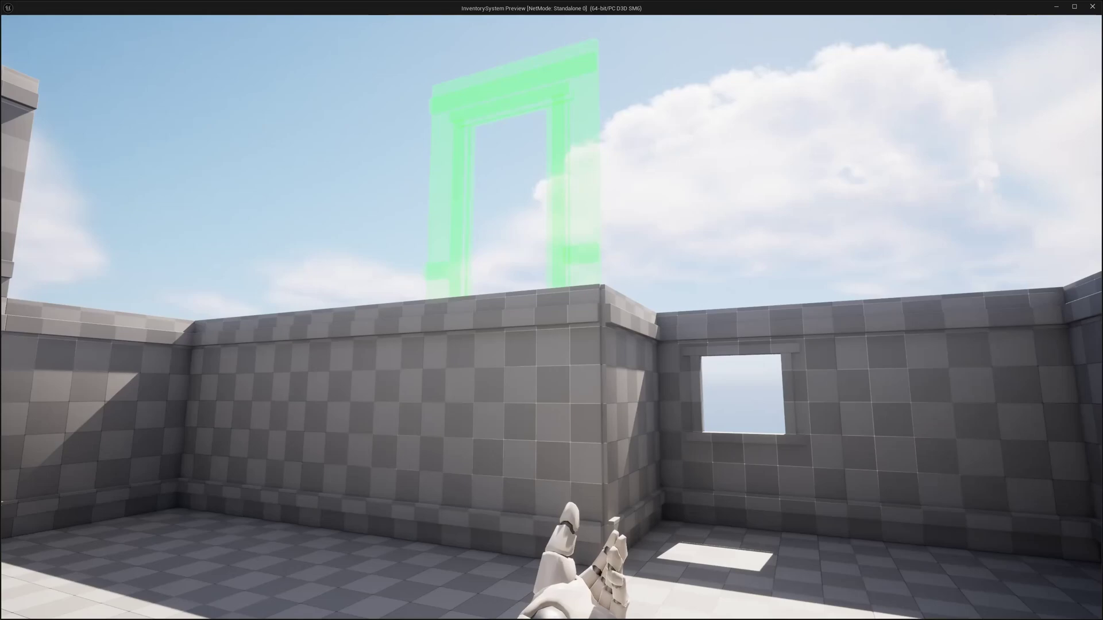
click(549, 316)
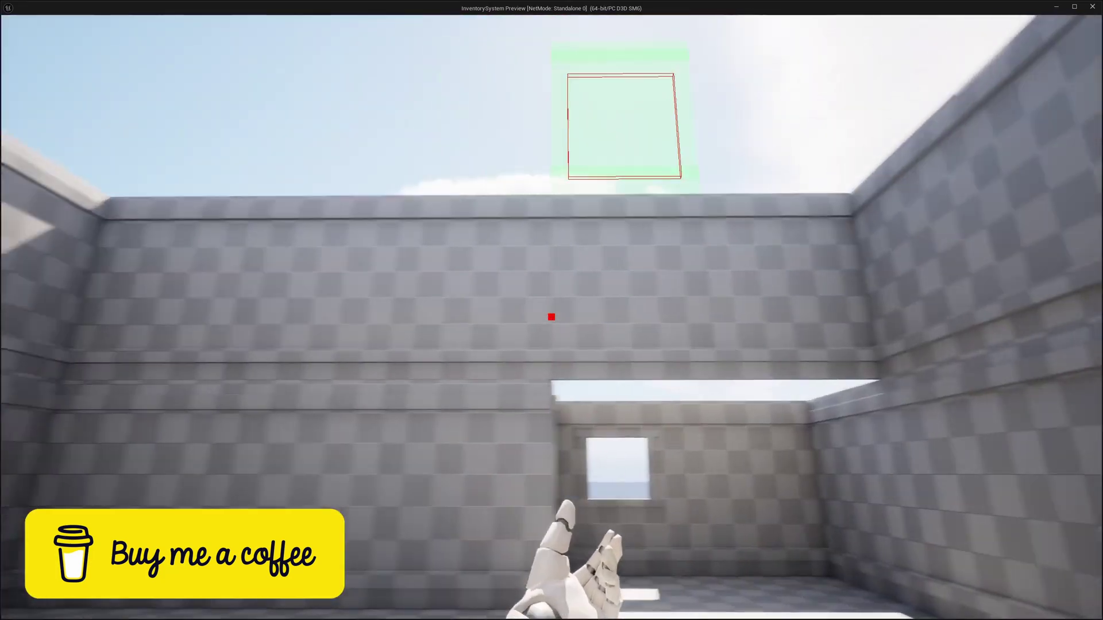
- Build the stepped gable above the upper storey from attic walls, sloped eave pieces and a small peak
scroll(551, 317, up, 1)
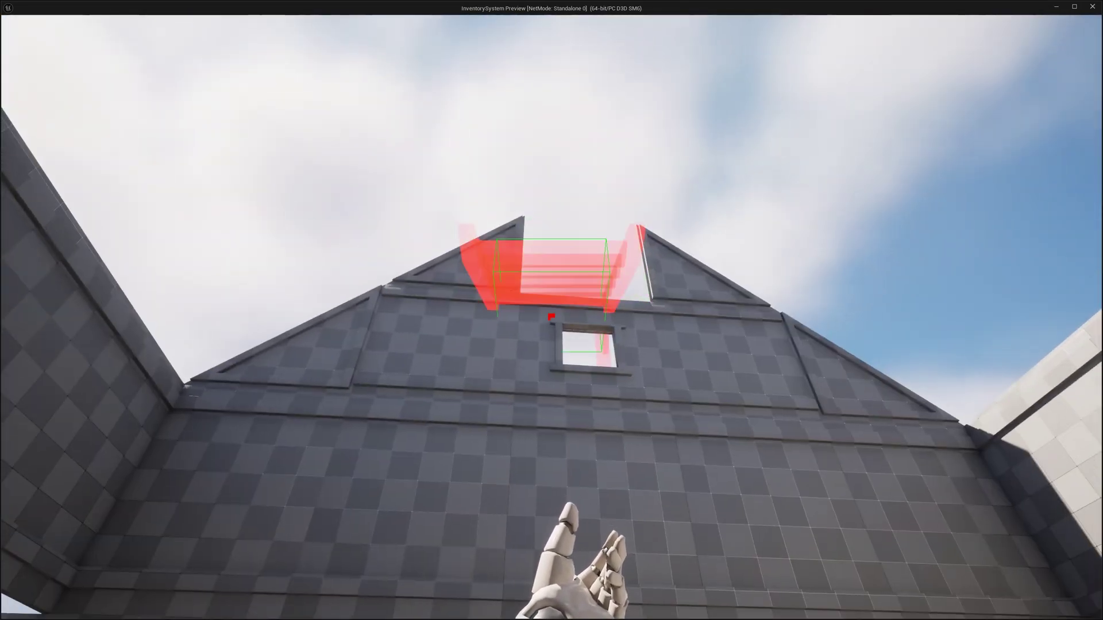
scroll(551, 317, down, 1)
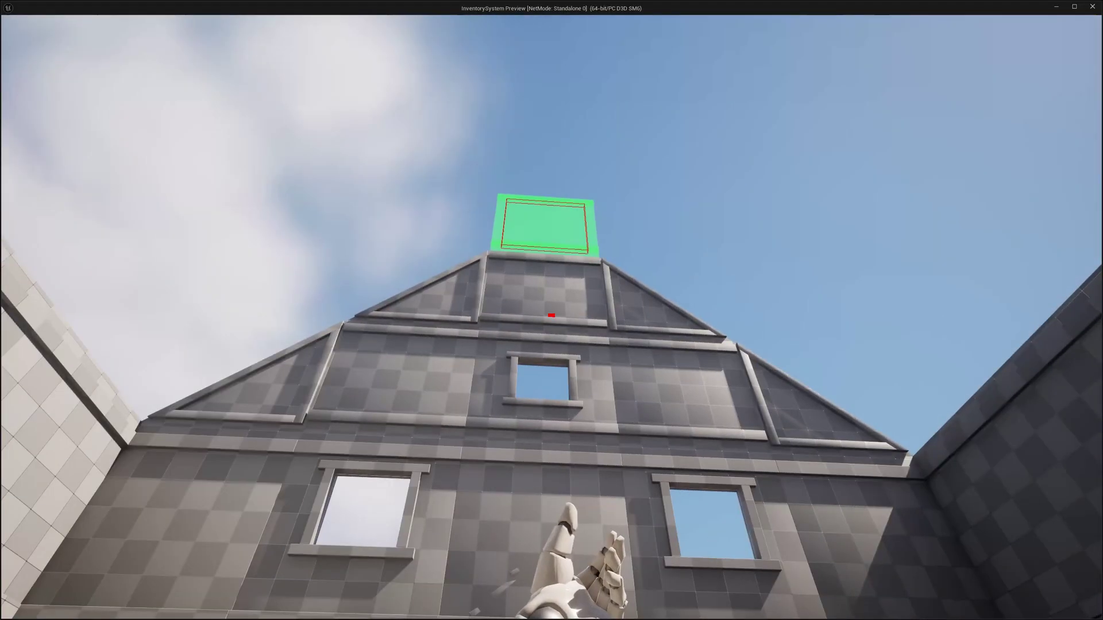
scroll(551, 316, down, 1)
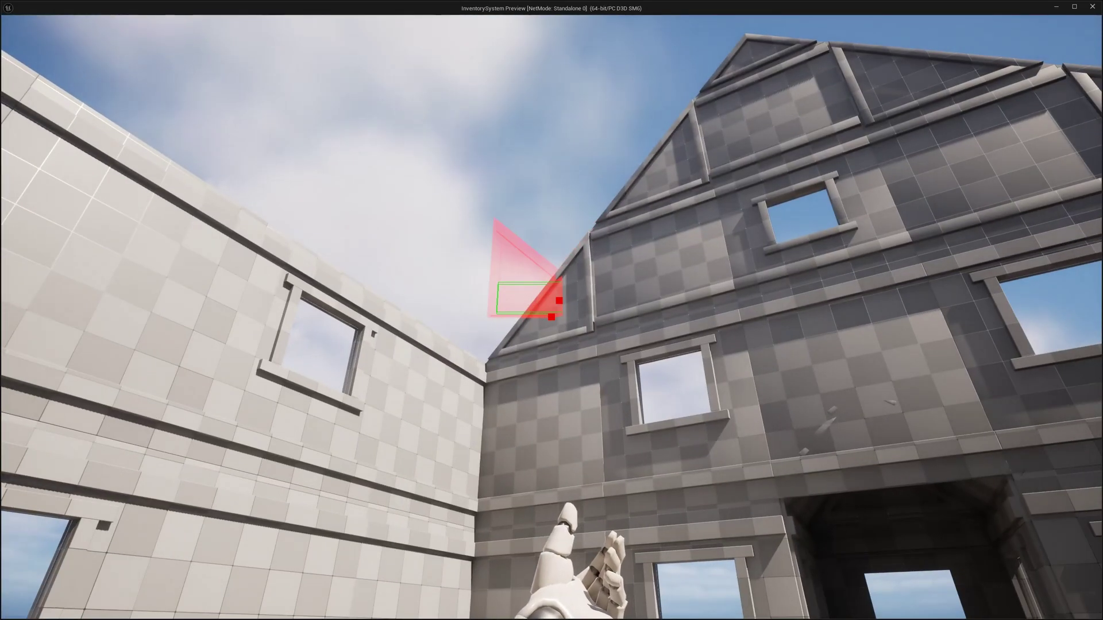
- Place a row of large roof pieces above the long side wall between the two gables
click(551, 317)
click(551, 317)
click(552, 317)
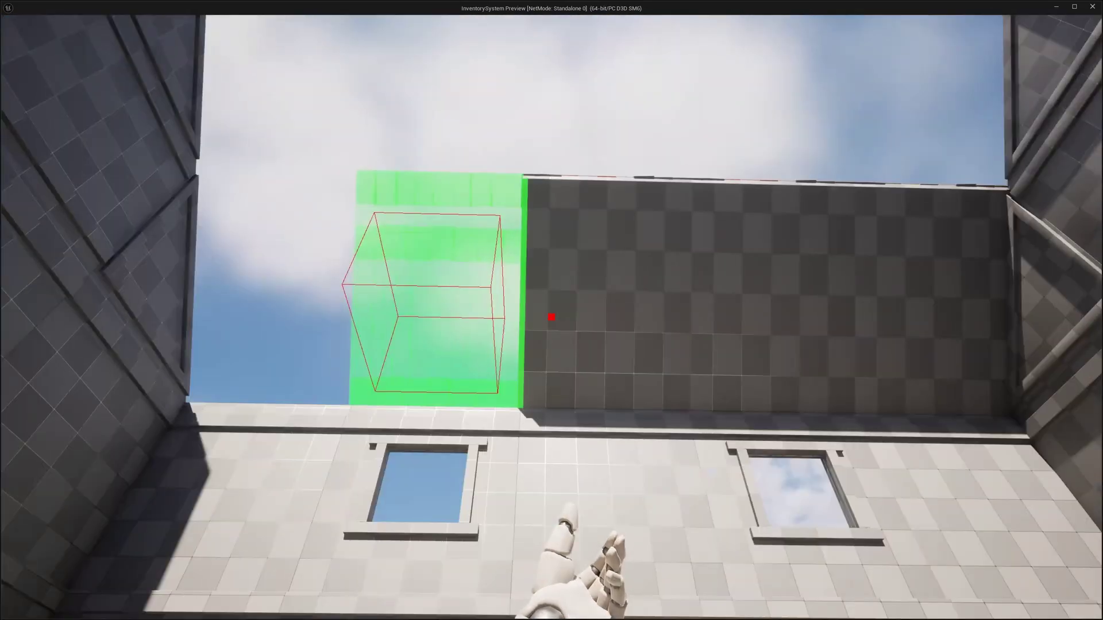
click(551, 317)
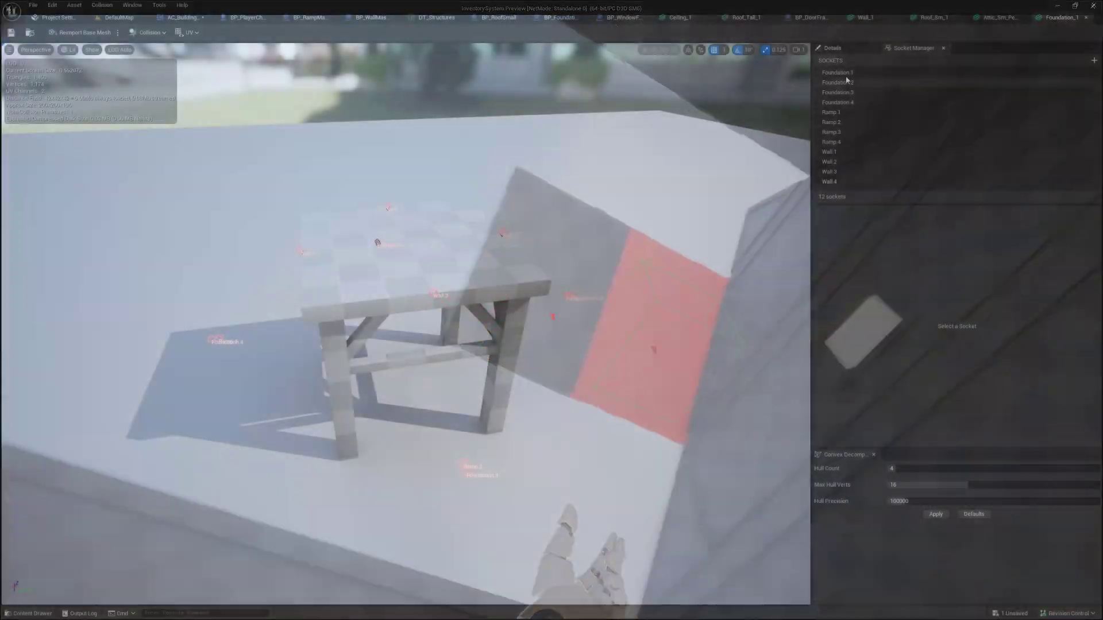
- Switch to the Foundation_1 mesh in the Unreal editor and inspect its foundation sockets from Foundation.1 to Foundation.4
click(847, 73)
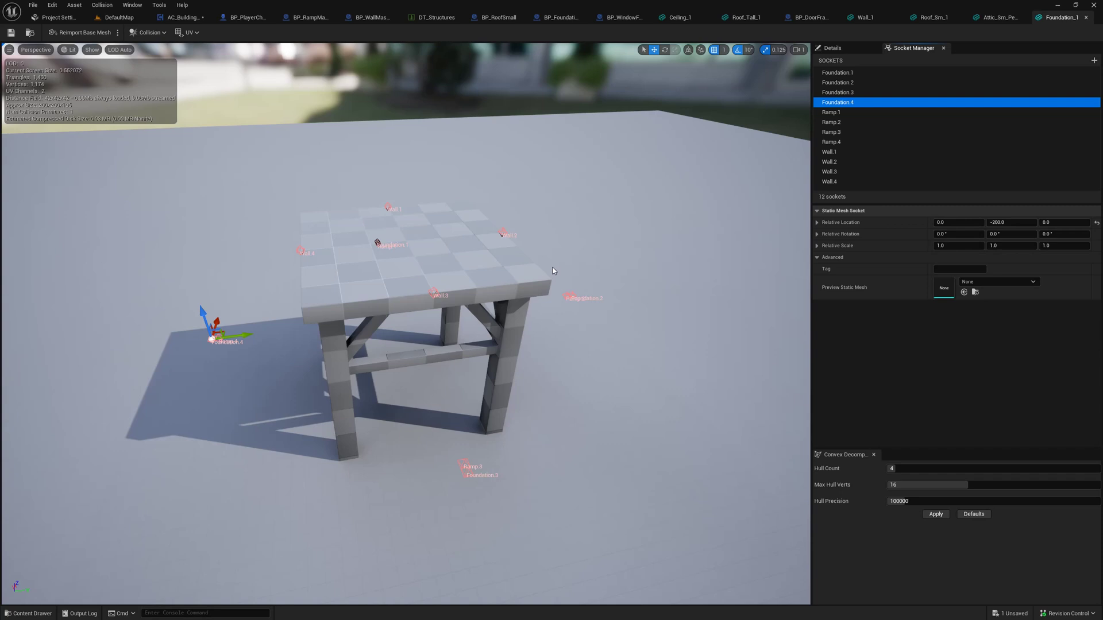
- Inspect the foundation's wall sockets and preview Window_Wall_Frame_1 on the Wall.3 socket
alt+drag(463, 266, 649, 334)
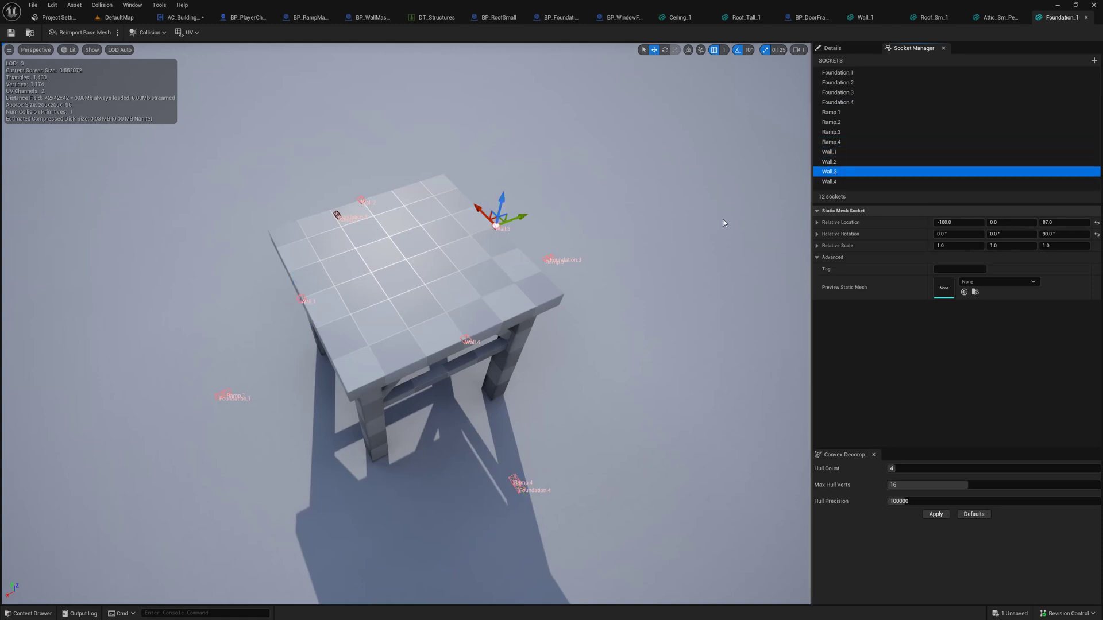
alt+drag(712, 225, 1005, 178)
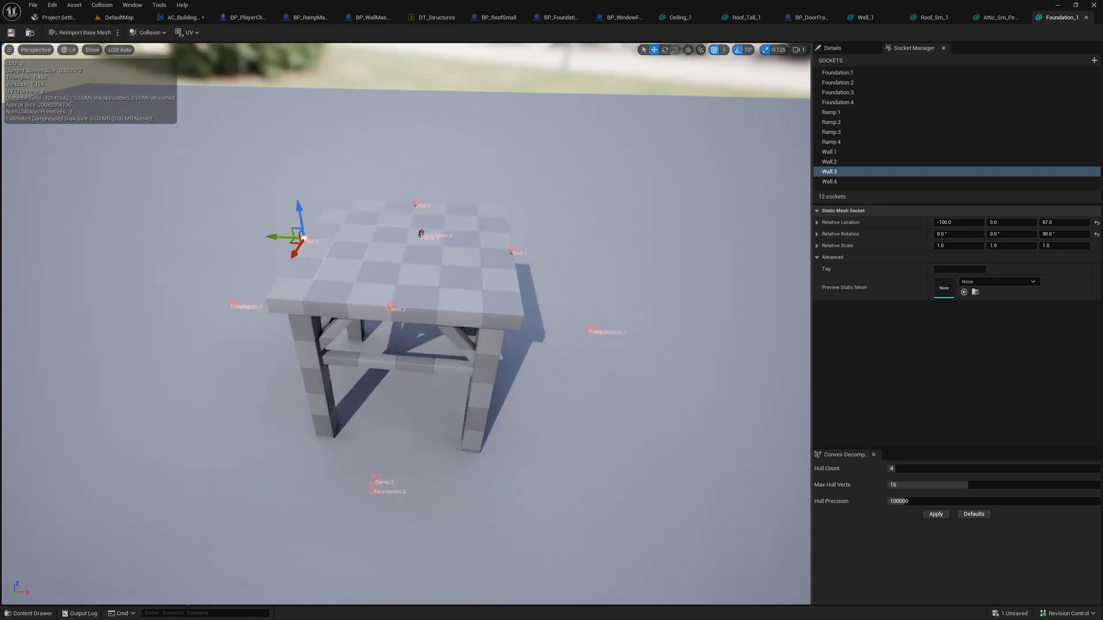
drag(477, 247, 453, 249)
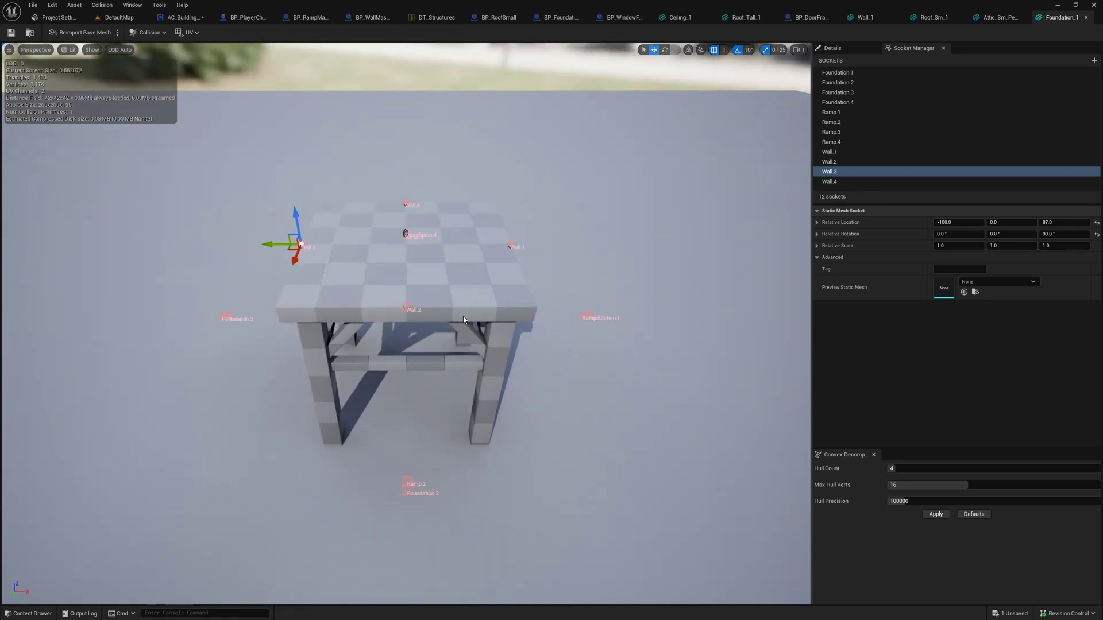
click(976, 282)
click(997, 444)
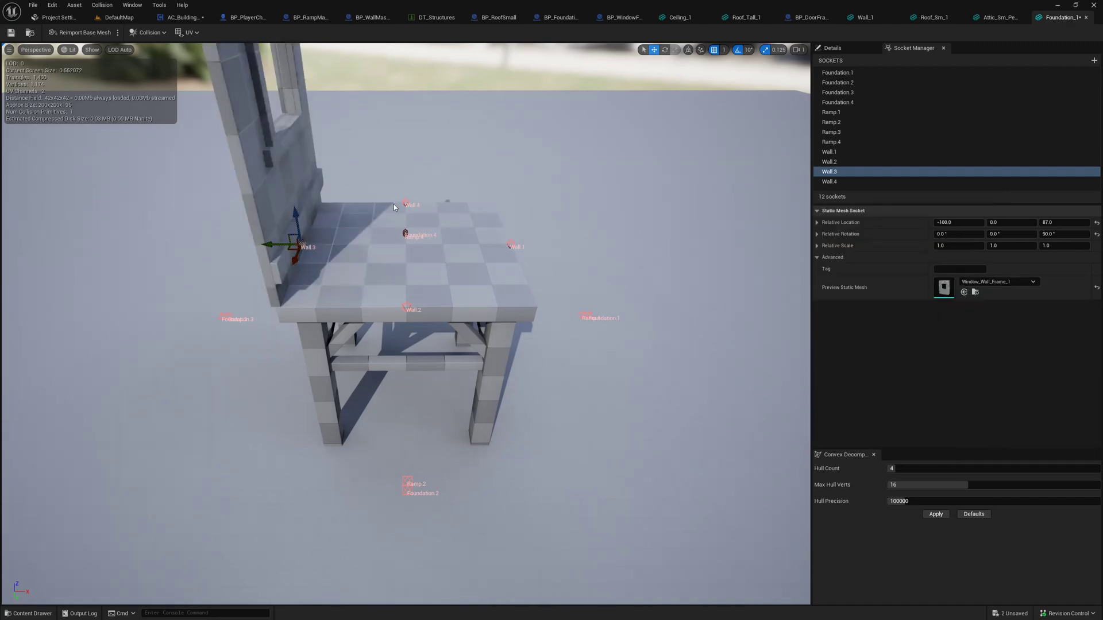
alt+drag(442, 231, 69, 199)
scroll(487, 229, down, 4)
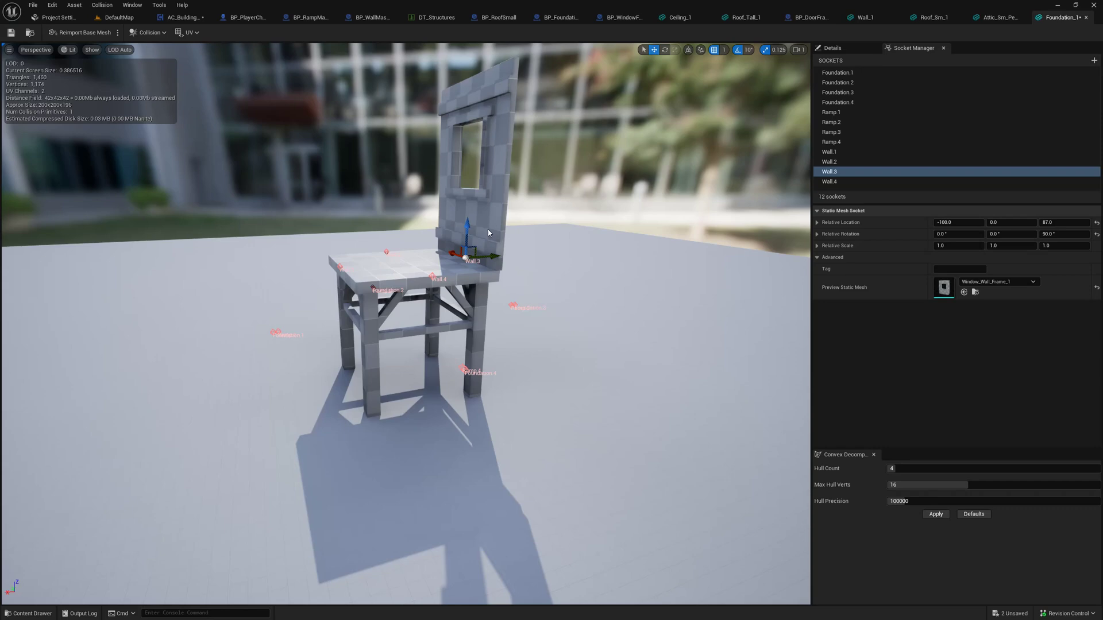
drag(258, 262, 247, 265)
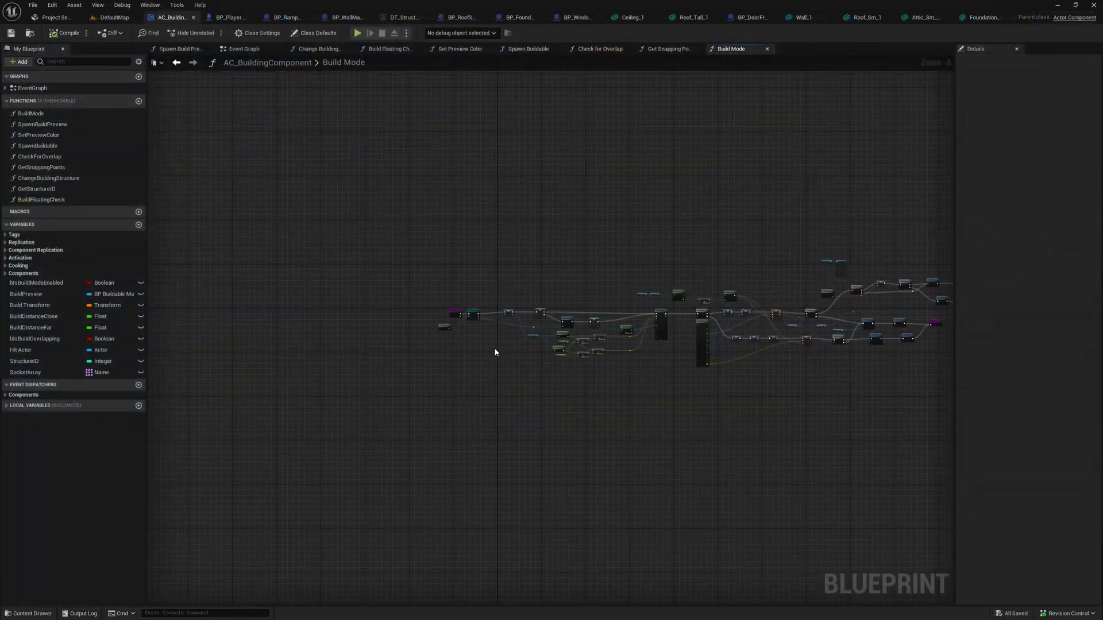
- Review the start of the Build Mode function in AC_BuildingComponent, from the player cast to the line trace and hit result
scroll(475, 336, up, 2)
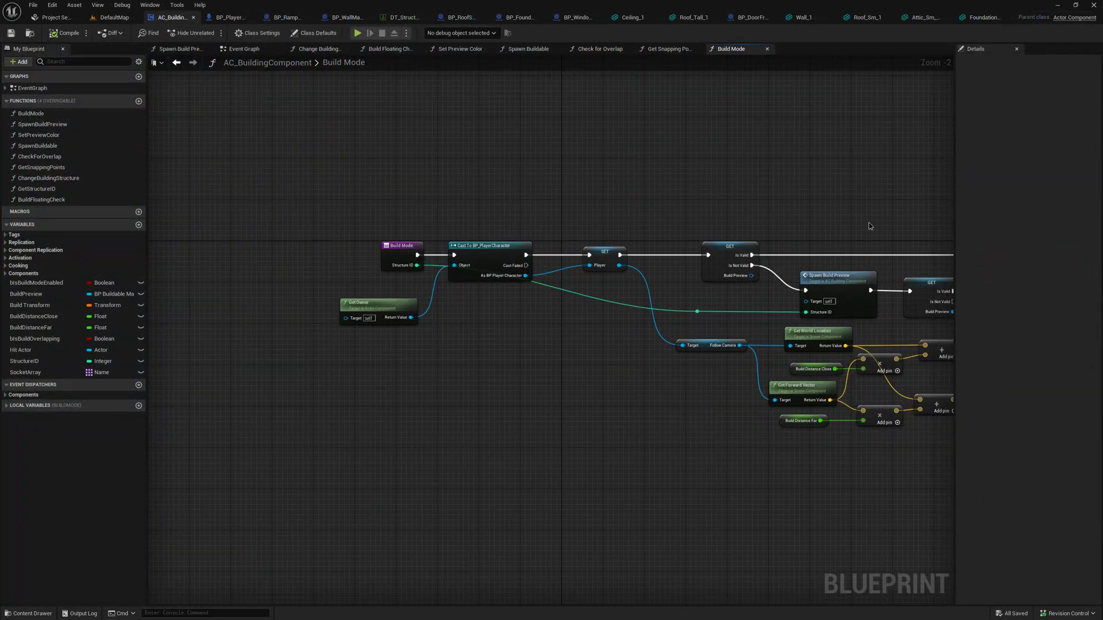
mouse_move(868, 225)
right_down()
mouse_move(751, 209)
mouse_move(637, 218)
mouse_move(763, 222)
mouse_move(665, 216)
mouse_move(648, 240)
right_up()
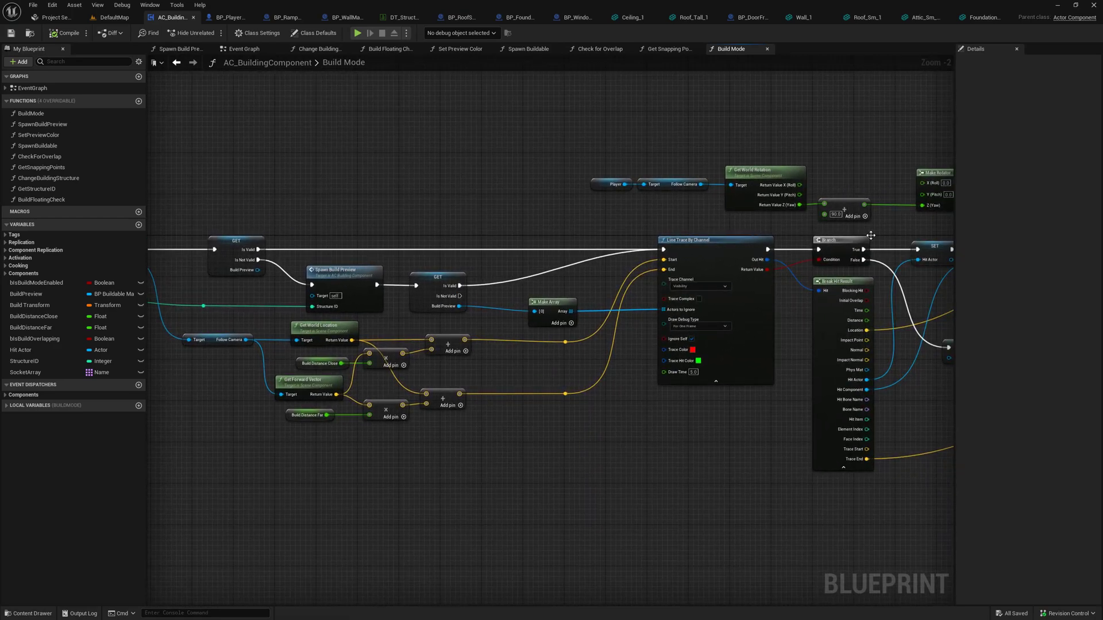
right_drag(927, 220, 769, 226)
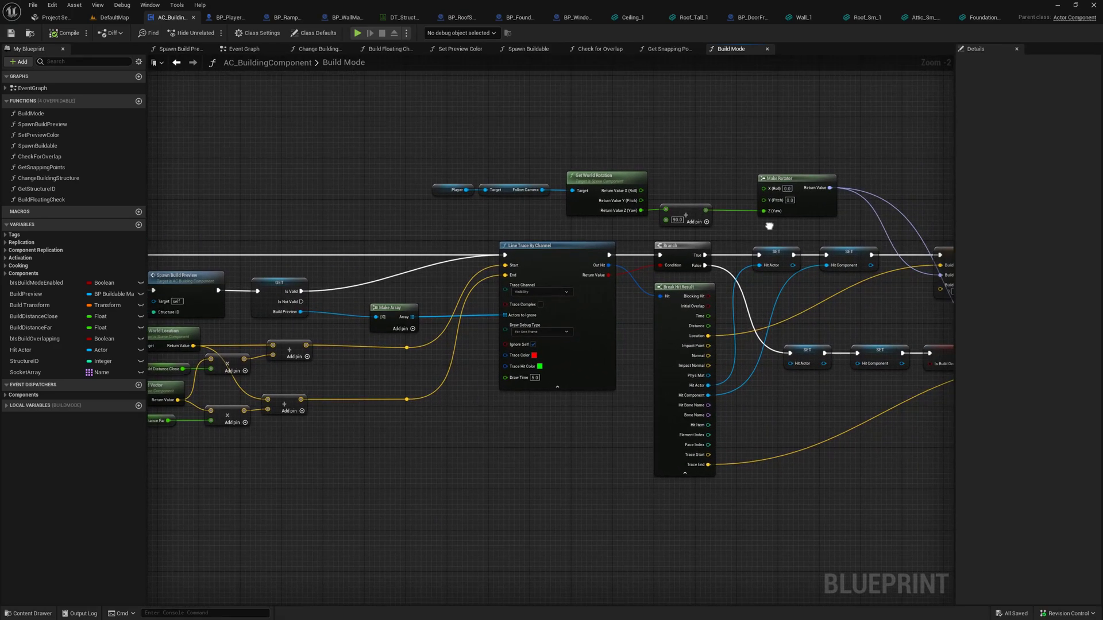
right_drag(932, 226, 769, 227)
right_drag(769, 227, 654, 222)
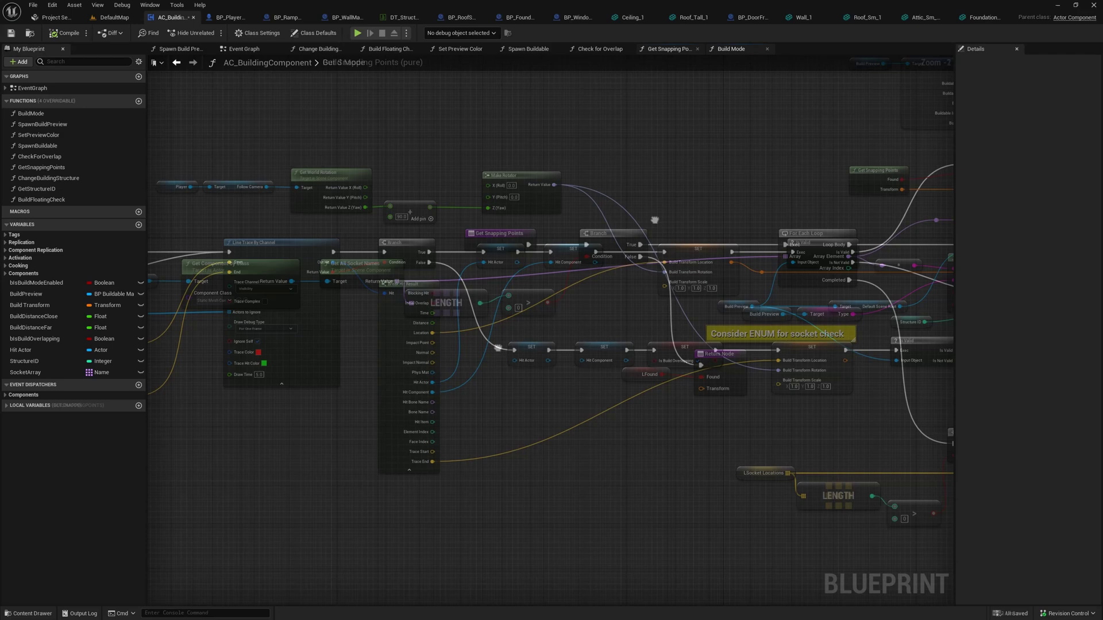
- Examine the Get Snapping Points function, following how socket names are filtered and socket locations are compared
right_drag(498, 348, 601, 354)
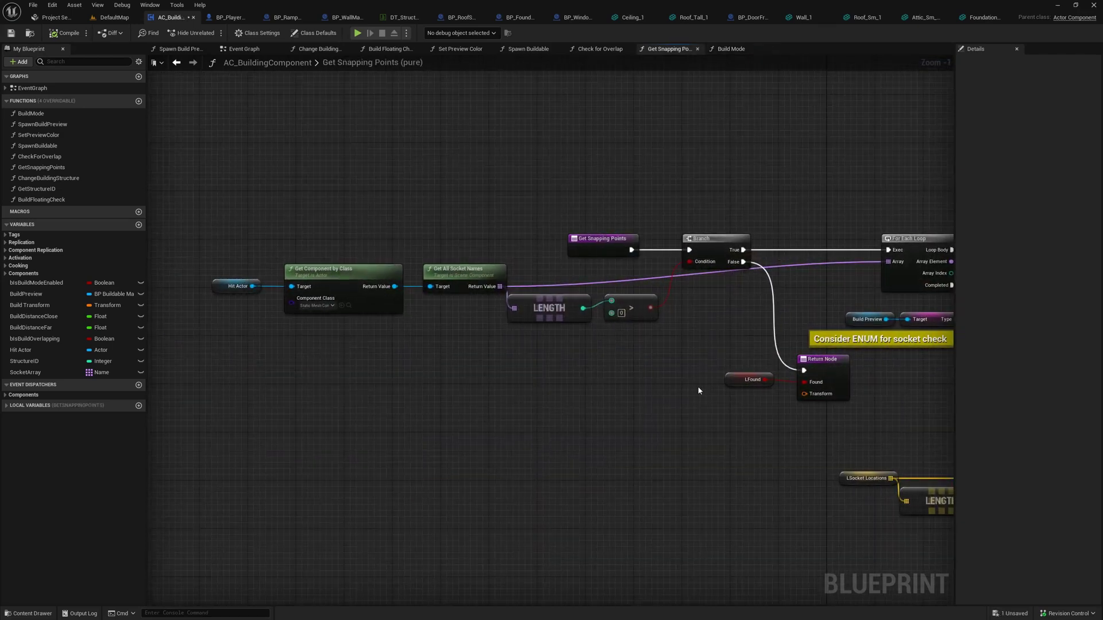
right_drag(876, 175, 421, 179)
right_drag(837, 216, 610, 198)
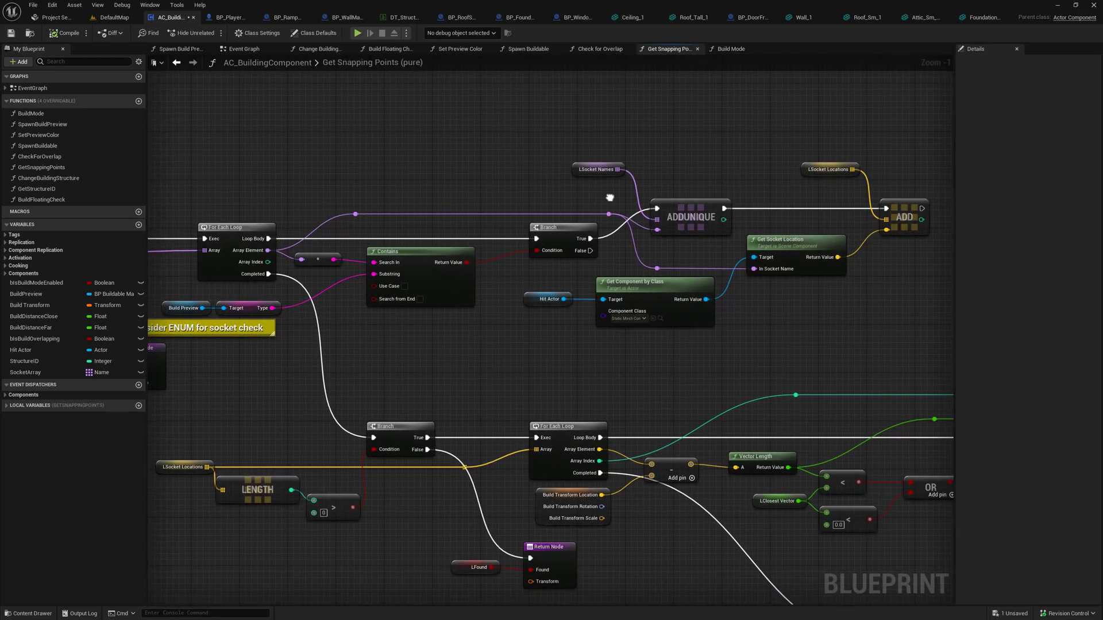
right_drag(663, 440, 518, 236)
right_drag(800, 287, 515, 284)
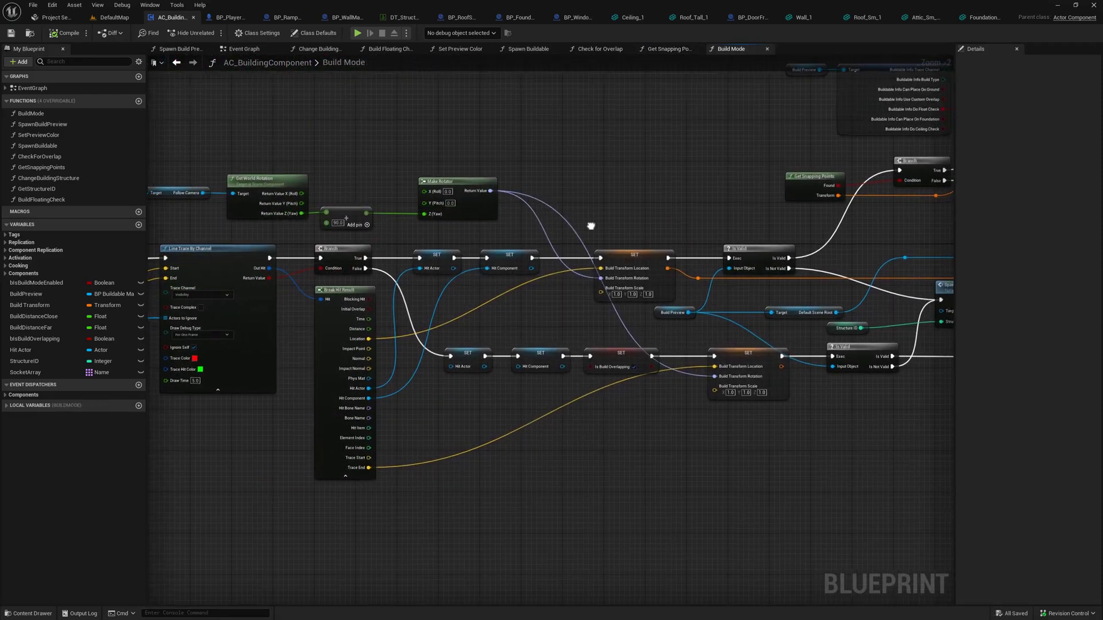
- Review the rest of the Build Mode function through its snapping, floating and overlap checks to the return node
right_drag(591, 227, 529, 232)
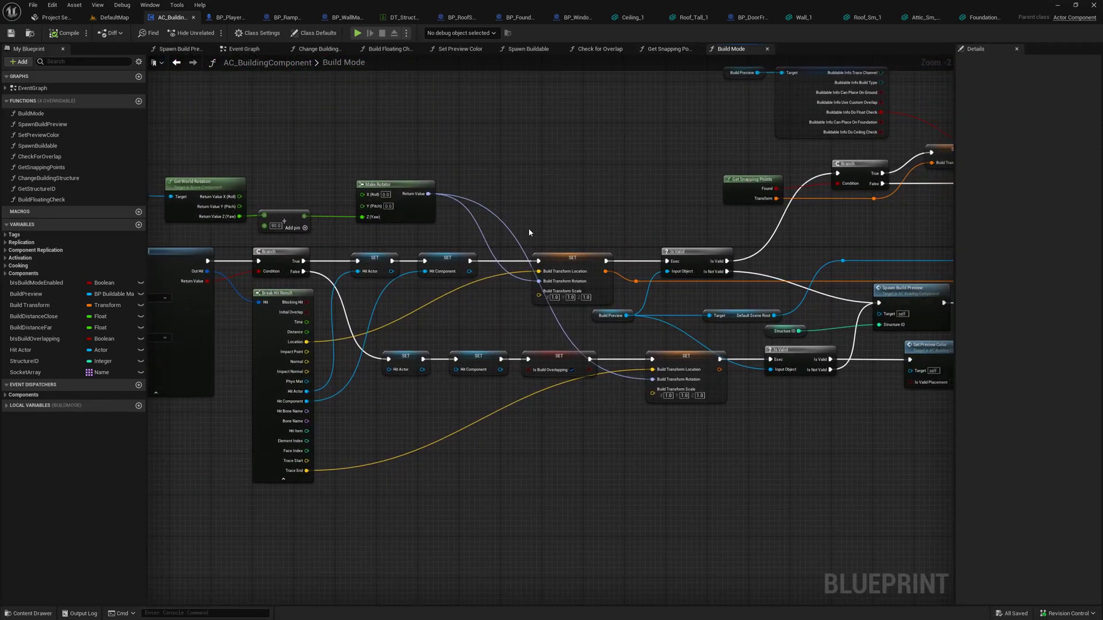
right_drag(909, 214, 592, 270)
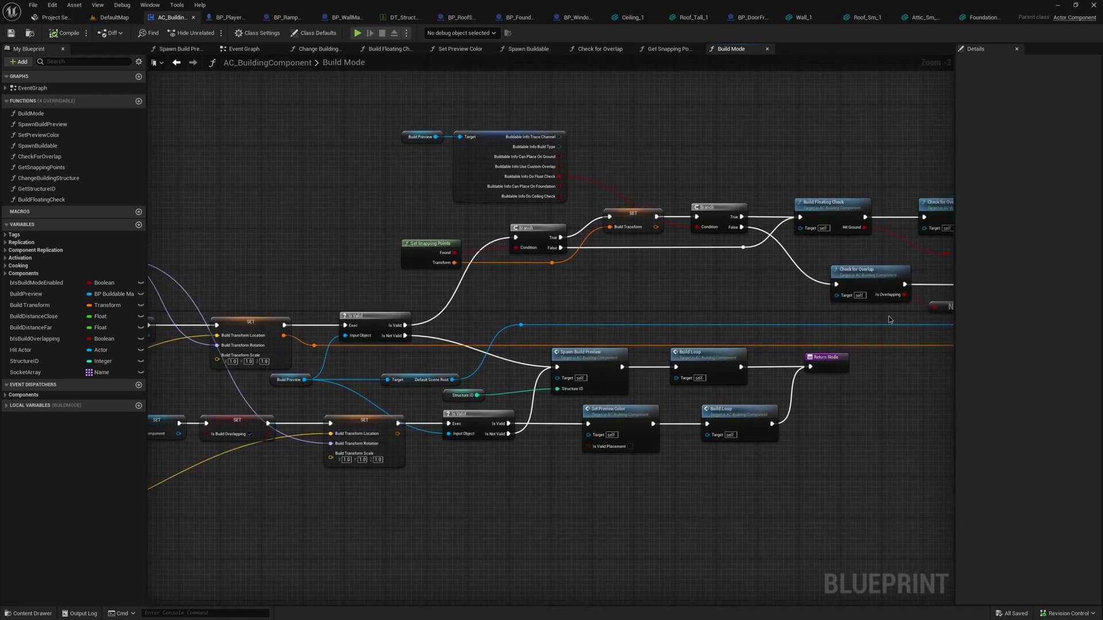
right_drag(889, 320, 531, 328)
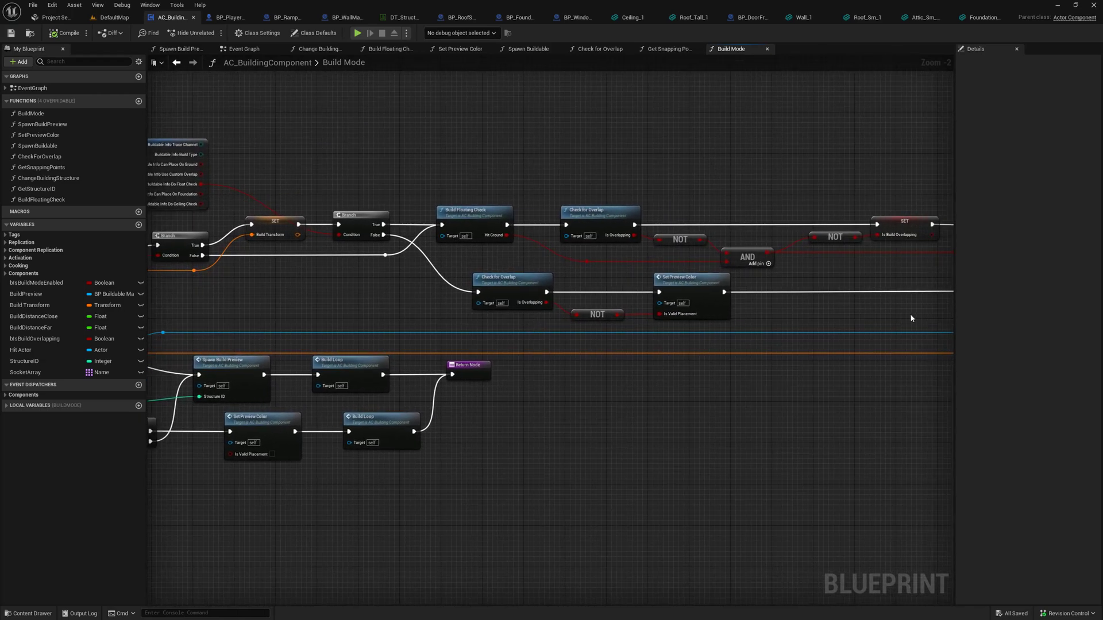
right_drag(911, 318, 416, 338)
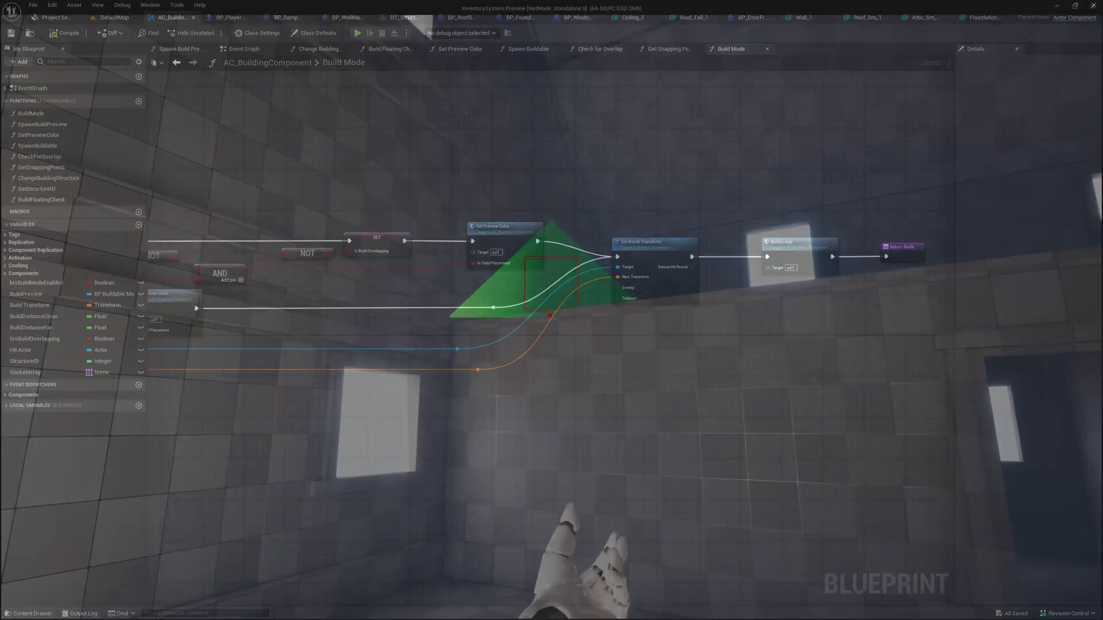
- Return to the game preview and close both ends of the side extension with sloped attic wall pieces
key(w)
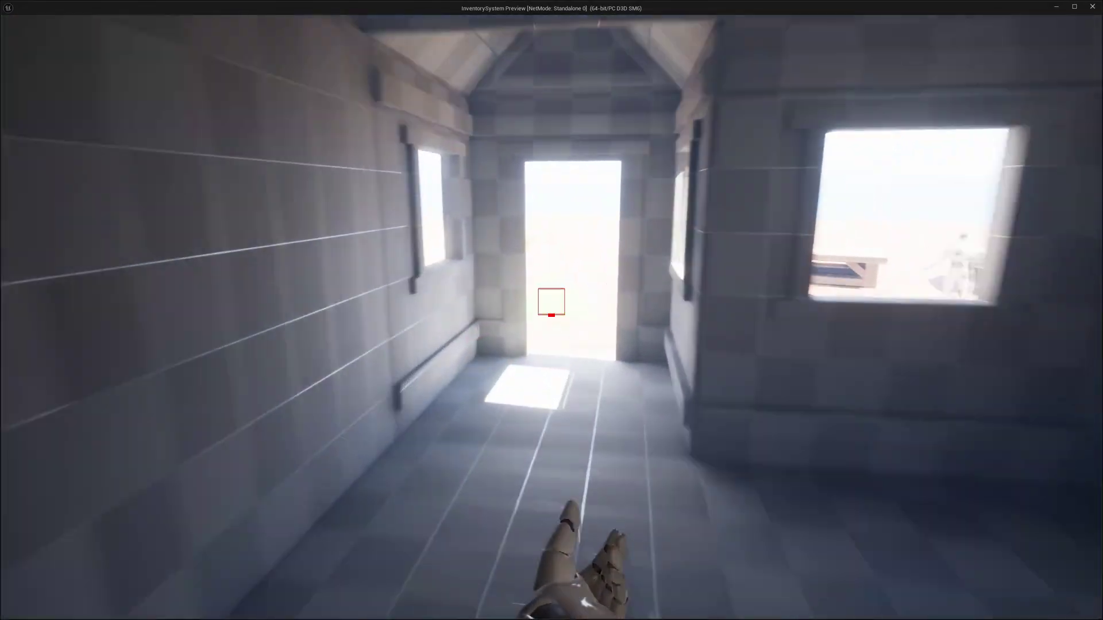
key(w)
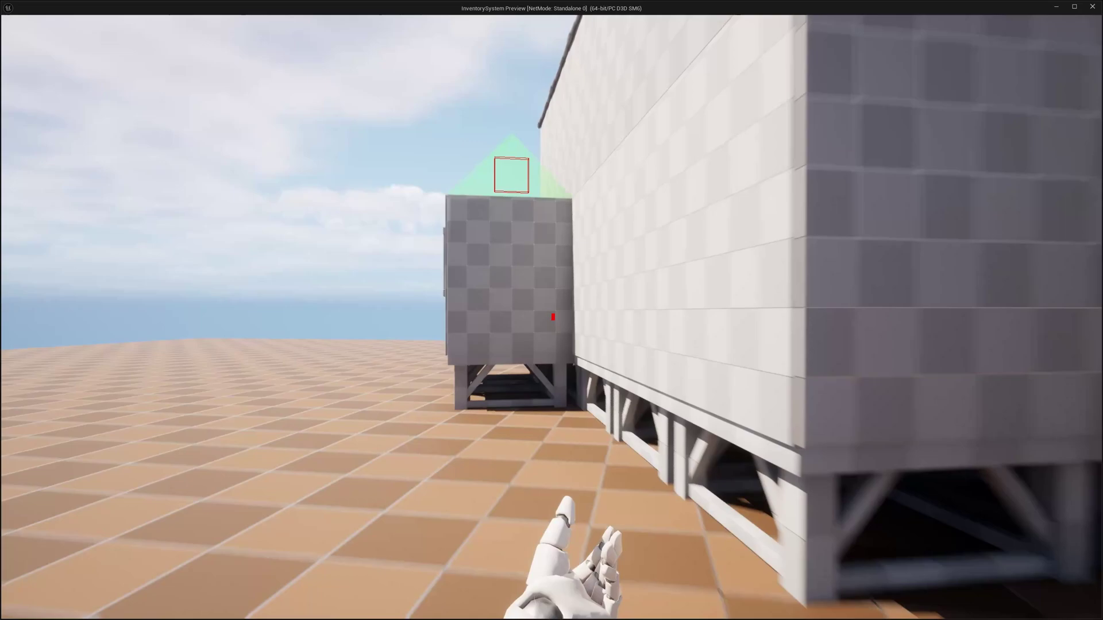
scroll(551, 315, down, 1)
scroll(551, 316, down, 5)
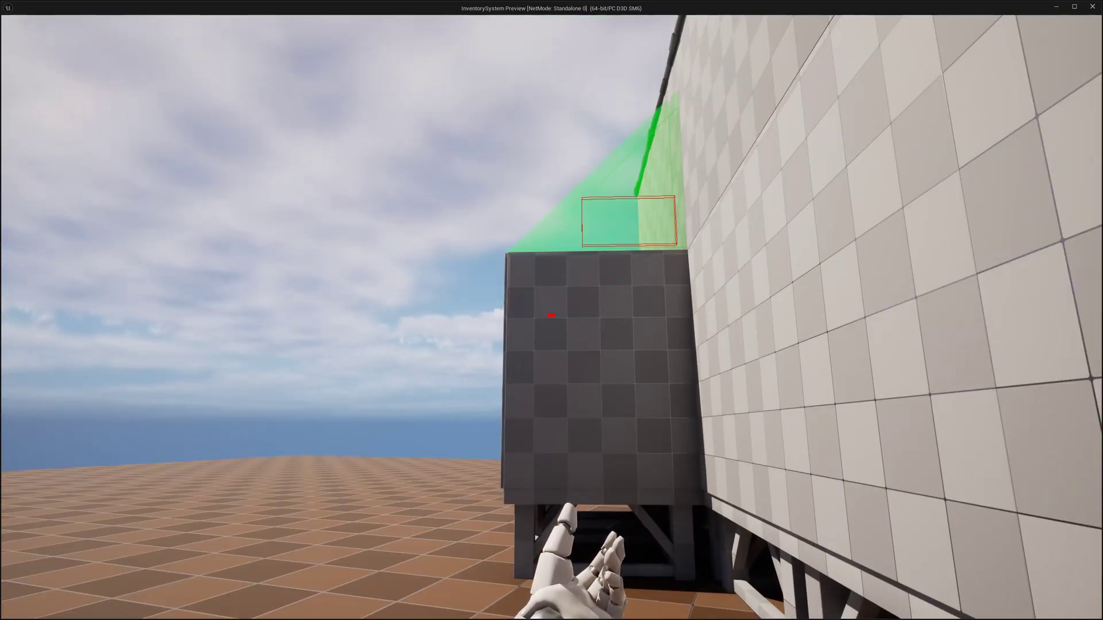
click(551, 315)
key(a)
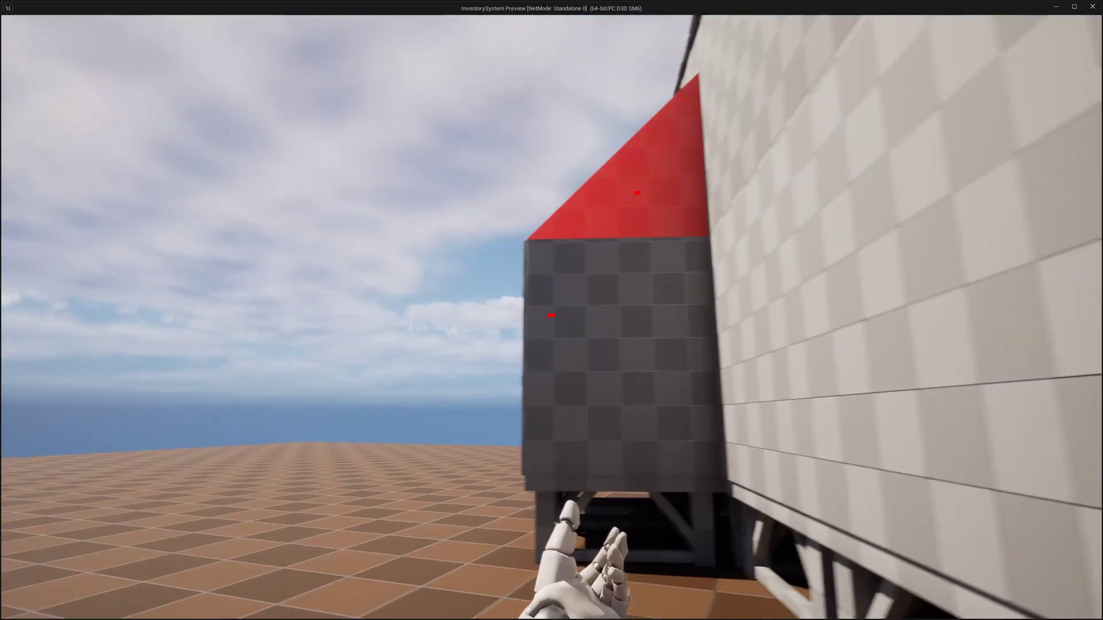
key(a)
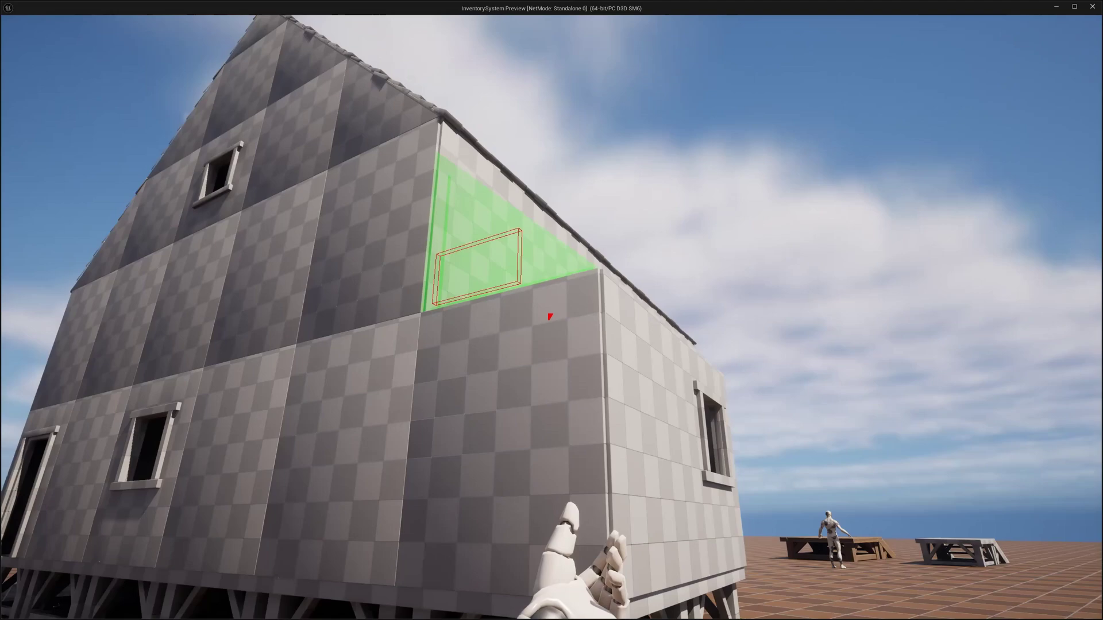
mouse_move(551, 310)
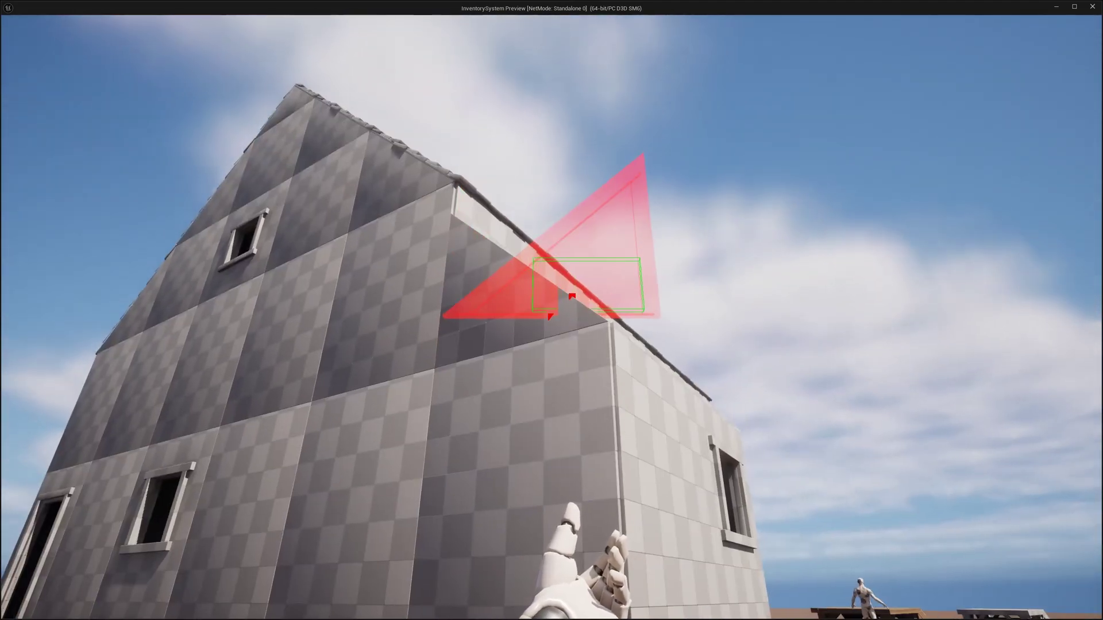
- Cover the side extension with two adjoining roof pieces and leave build mode
scroll(551, 315, up, 1)
click(551, 316)
key(d)
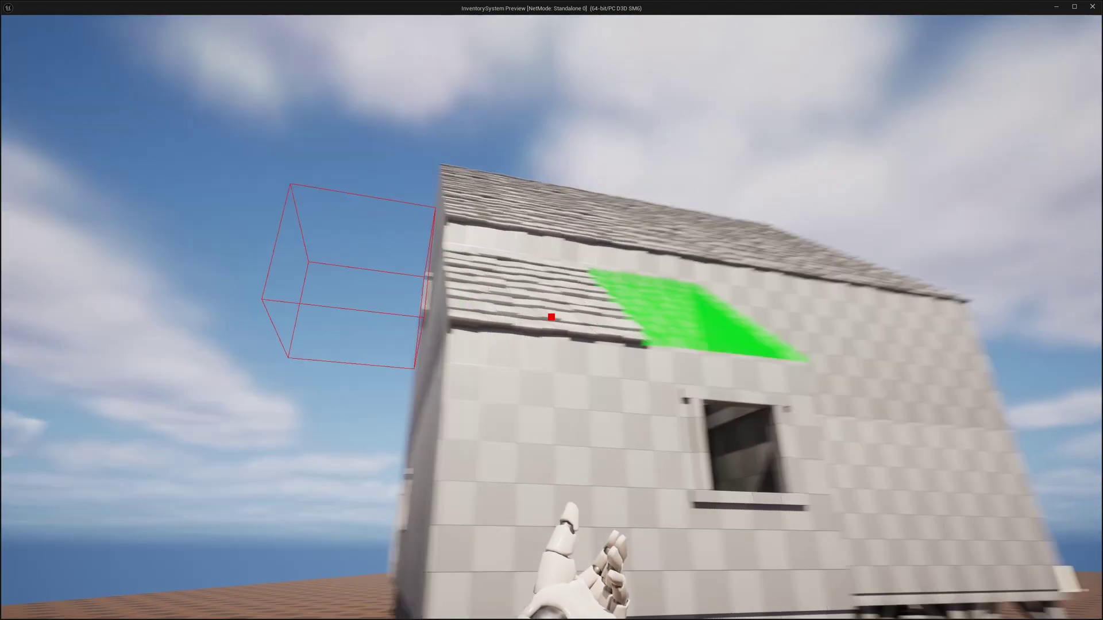
click(551, 317)
key(d)
key(b)
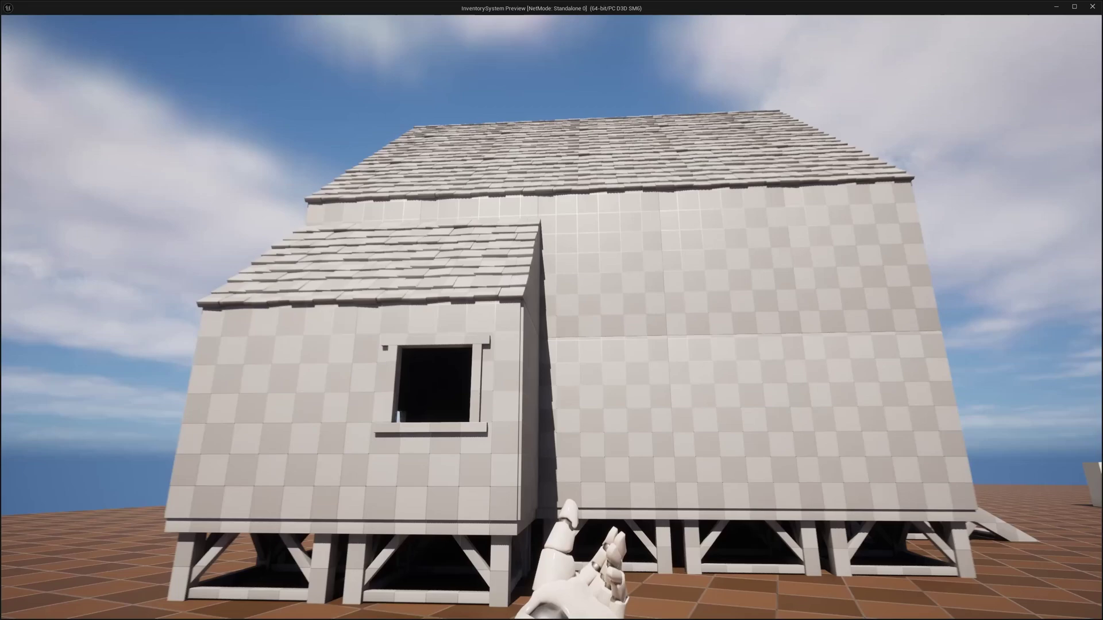
- Walk around the house and examine its extension, front porch, side walls and rear gable from outside
key(s)
key(d)
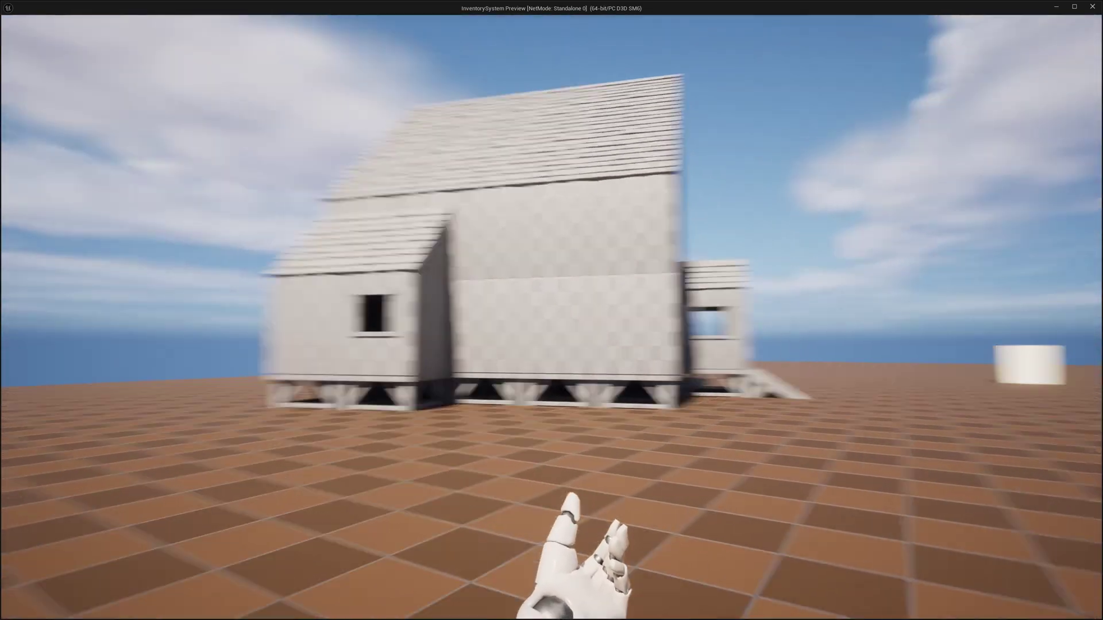
key(d)
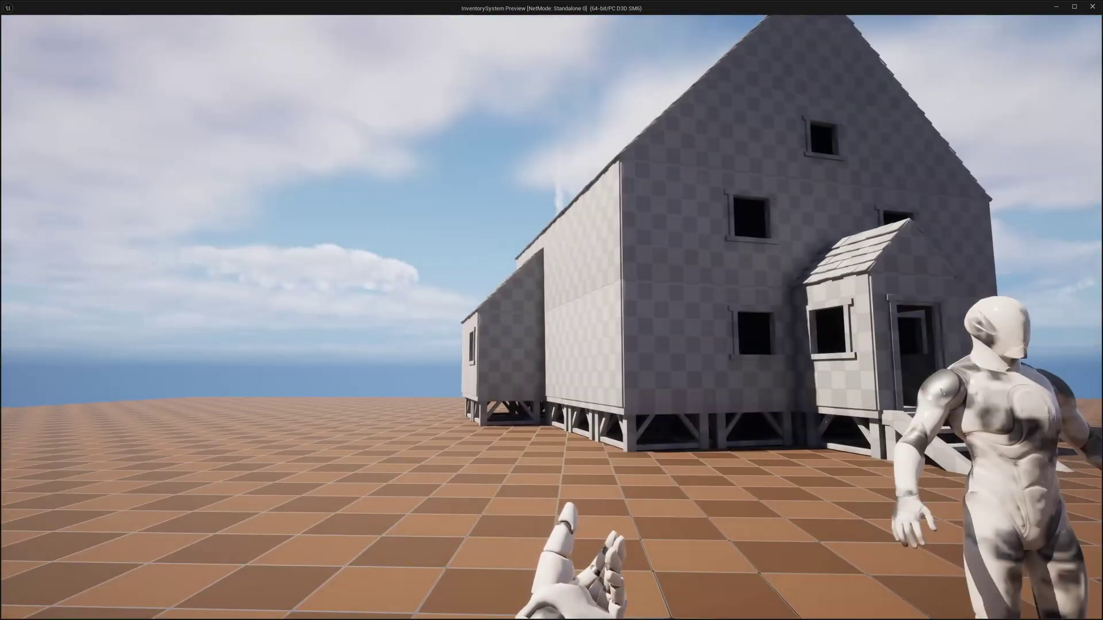
key(w)
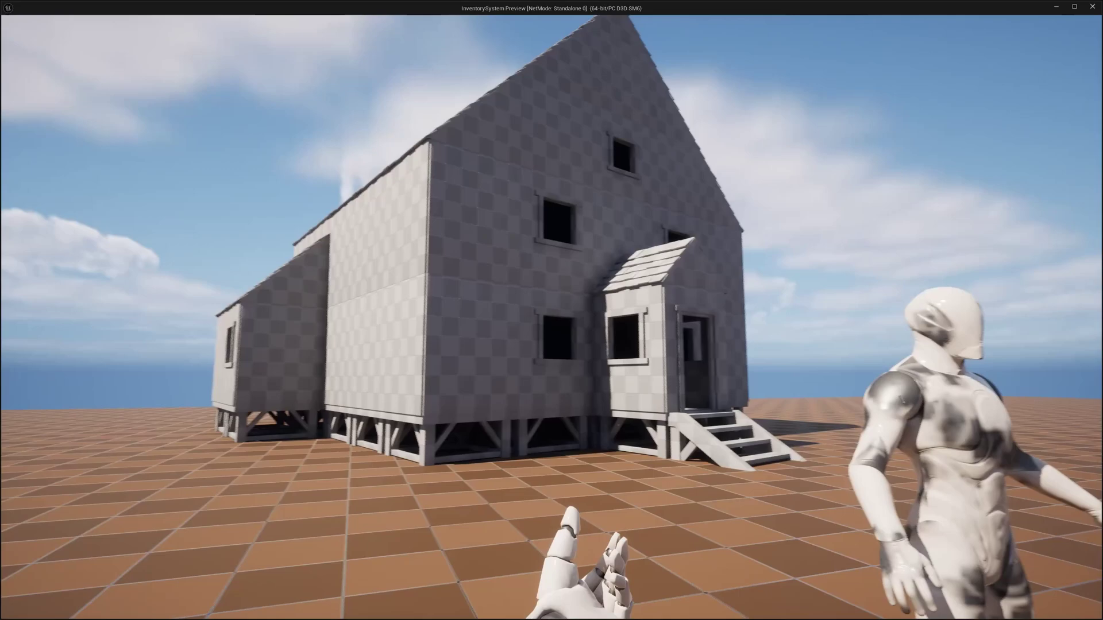
mouse_move(552, 311)
key(d)
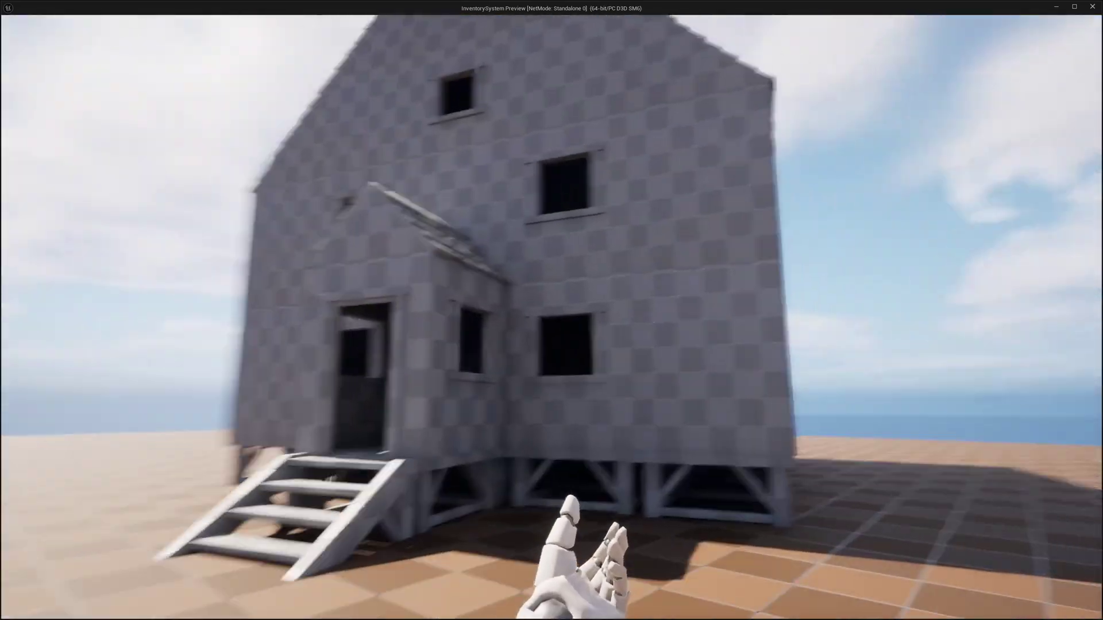
key(d)
key(s)
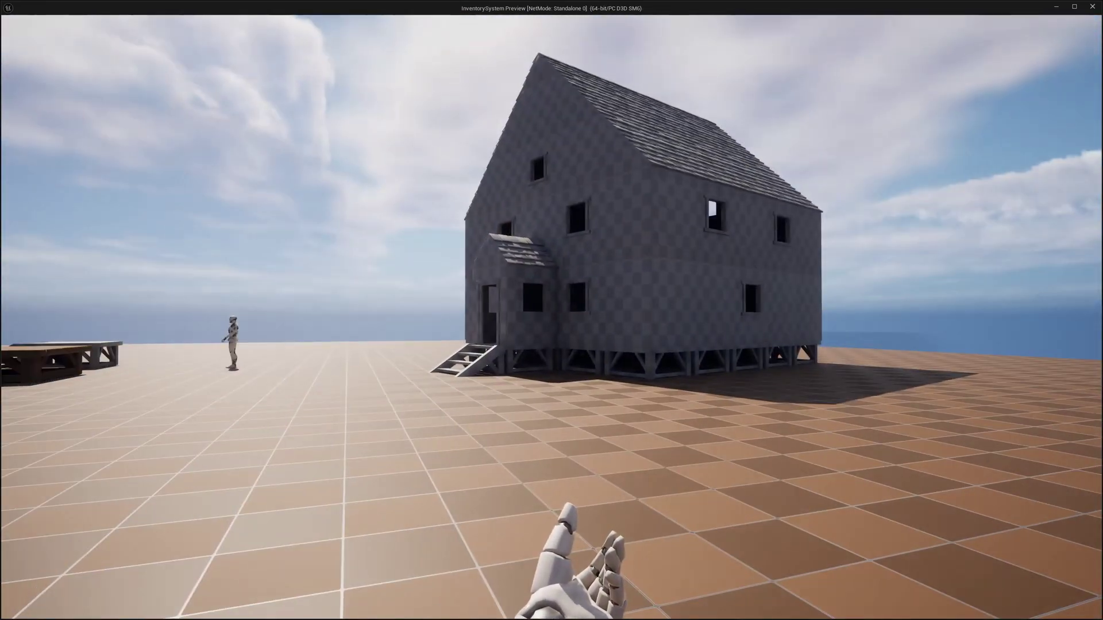
key(d)
key(d)
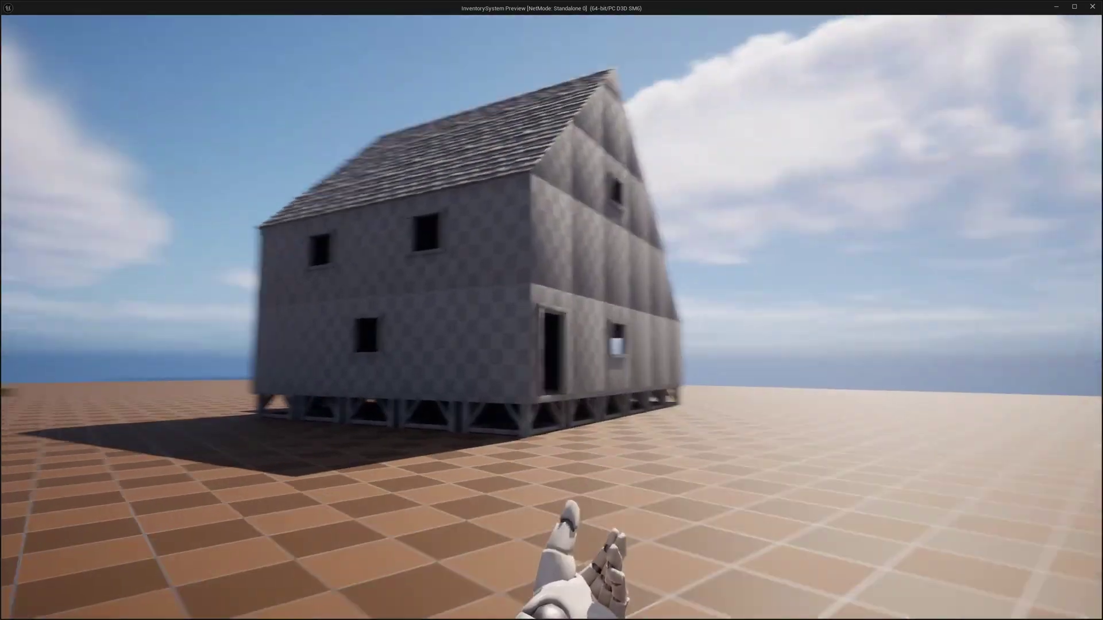
key(d)
- Place a stair ramp in front of the rear doorway
key(w)
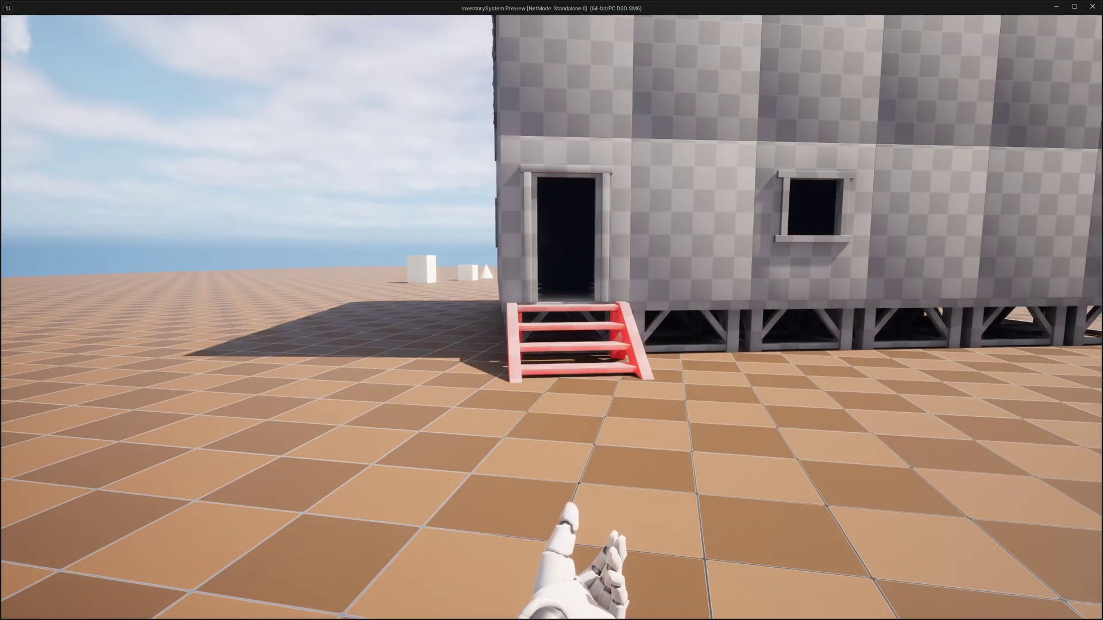
click(551, 310)
key(s)
- Enter the house through the rear doorway and walk through its interior to inspect the rooms and windows
key(w)
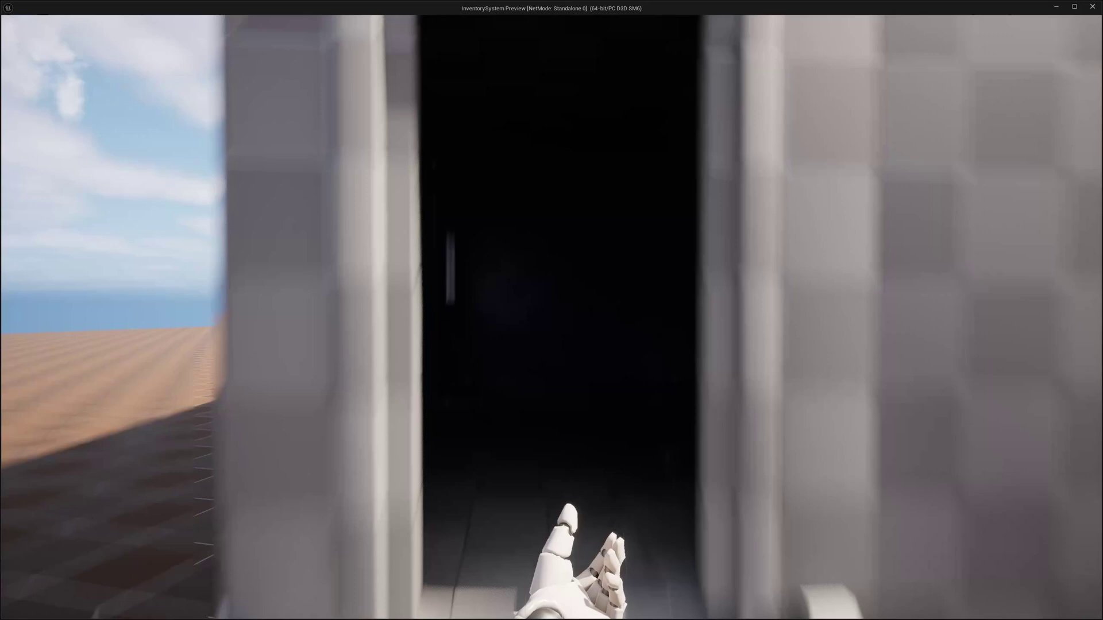
key(w)
key(w)
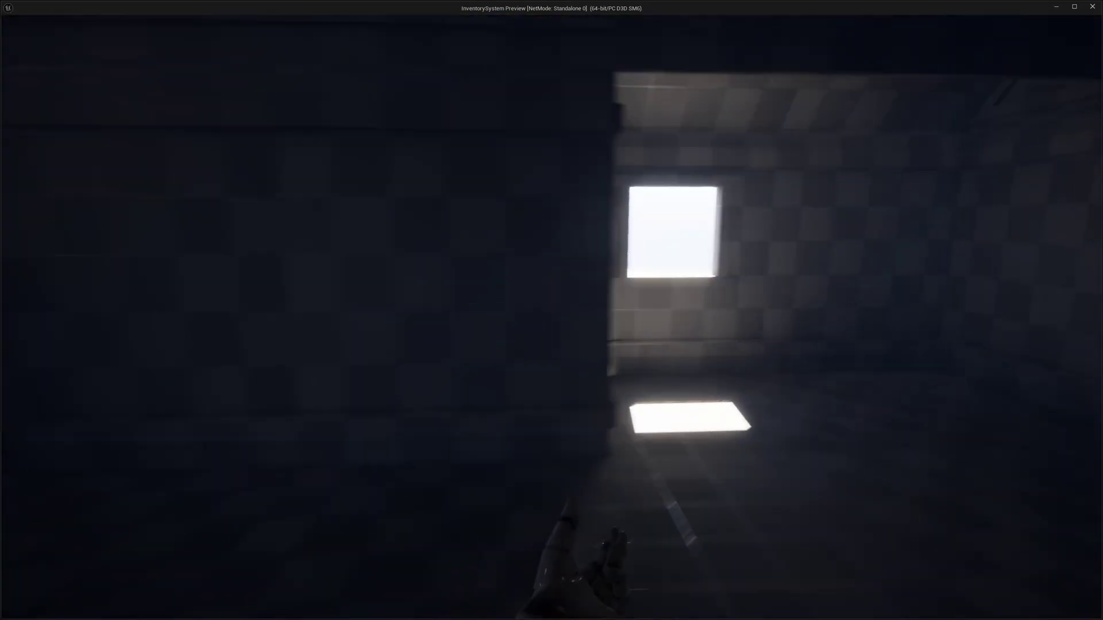
mouse_move(551, 310)
key(w)
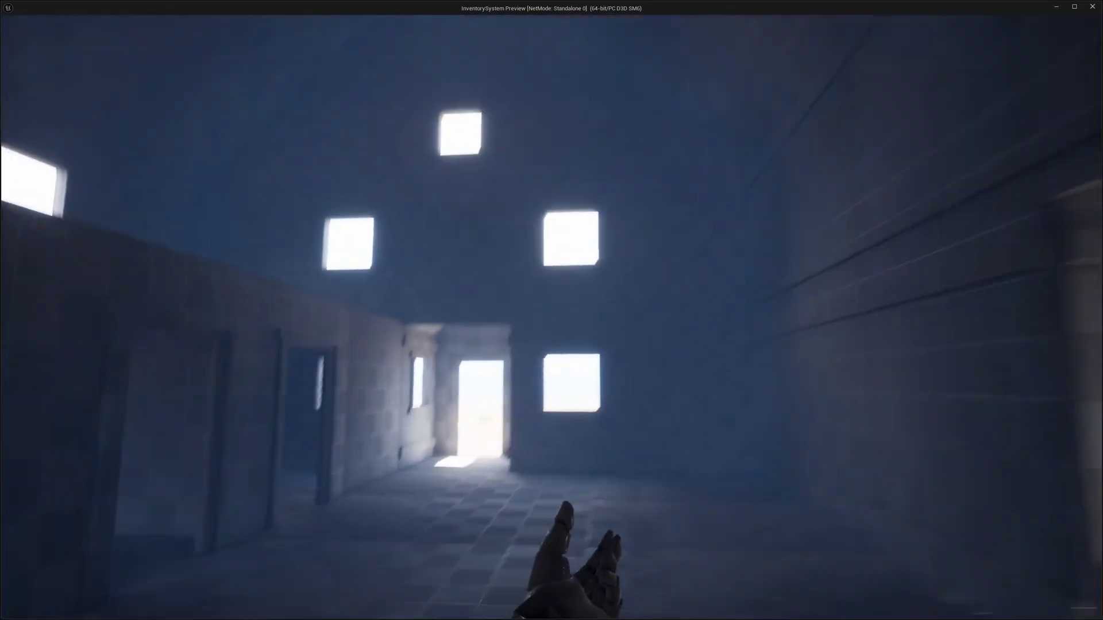
key(w)
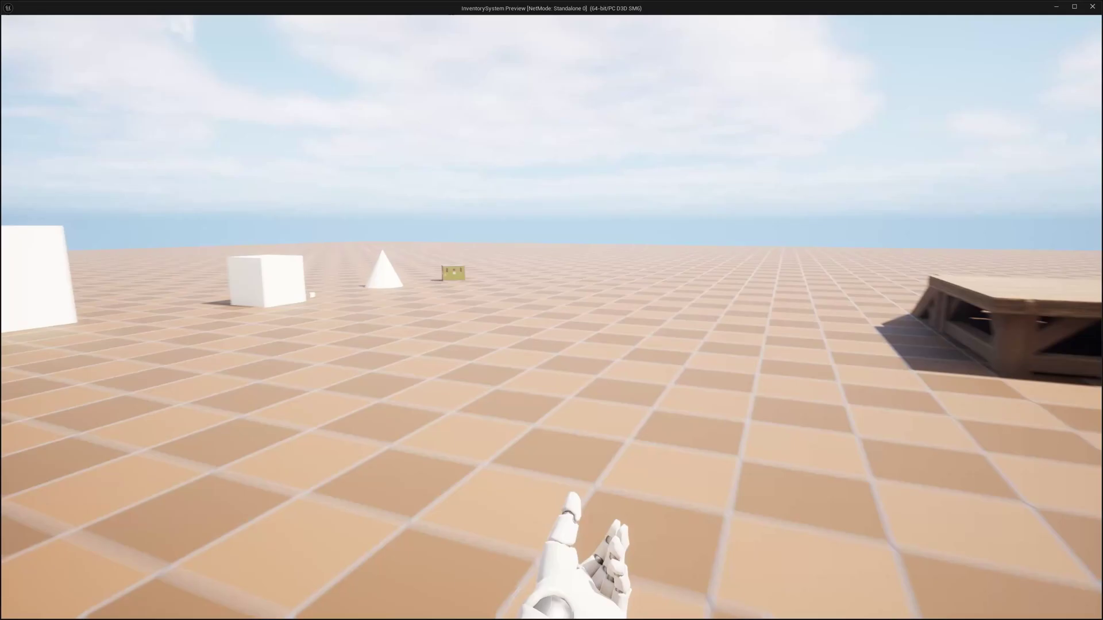